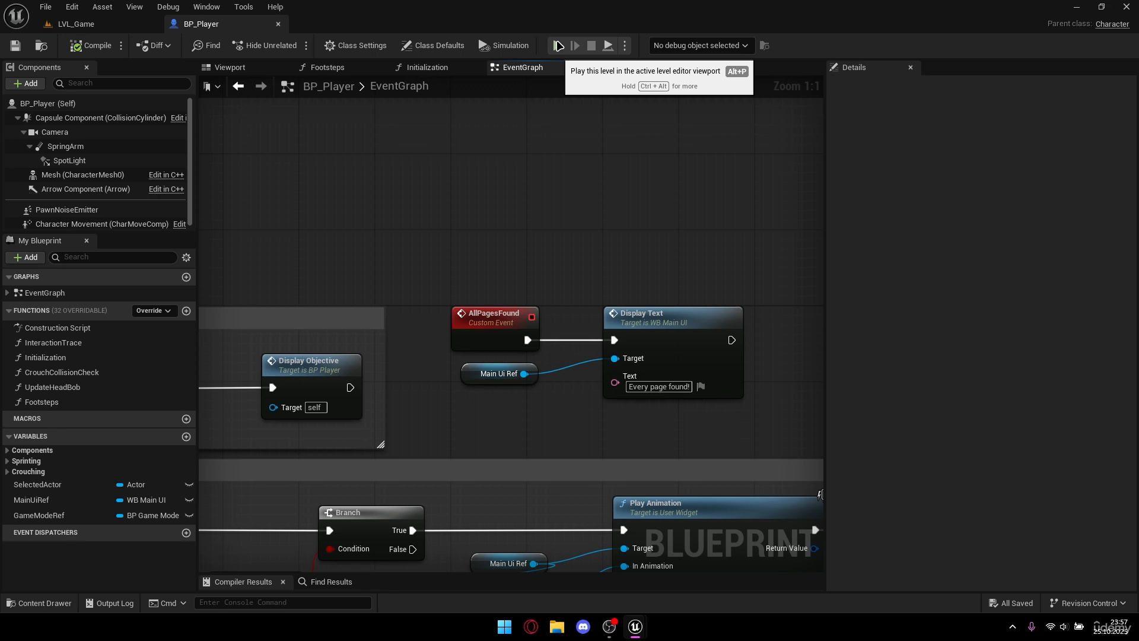
{"action": "scroll", "coordinate": [658, 368], "scroll_direction": "down", "scroll_amount": 4}
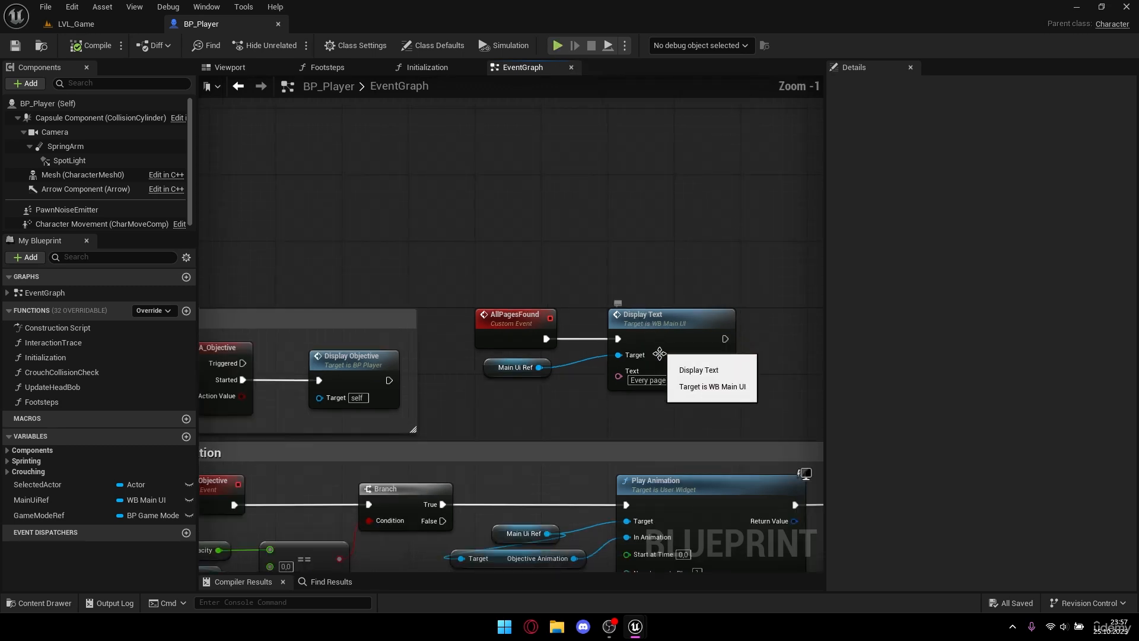
{"action": "scroll", "coordinate": [661, 378], "scroll_direction": "down", "scroll_amount": 2}
{"action": "right_click_drag", "start_coordinate": [573, 334], "coordinate": [704, 384]}
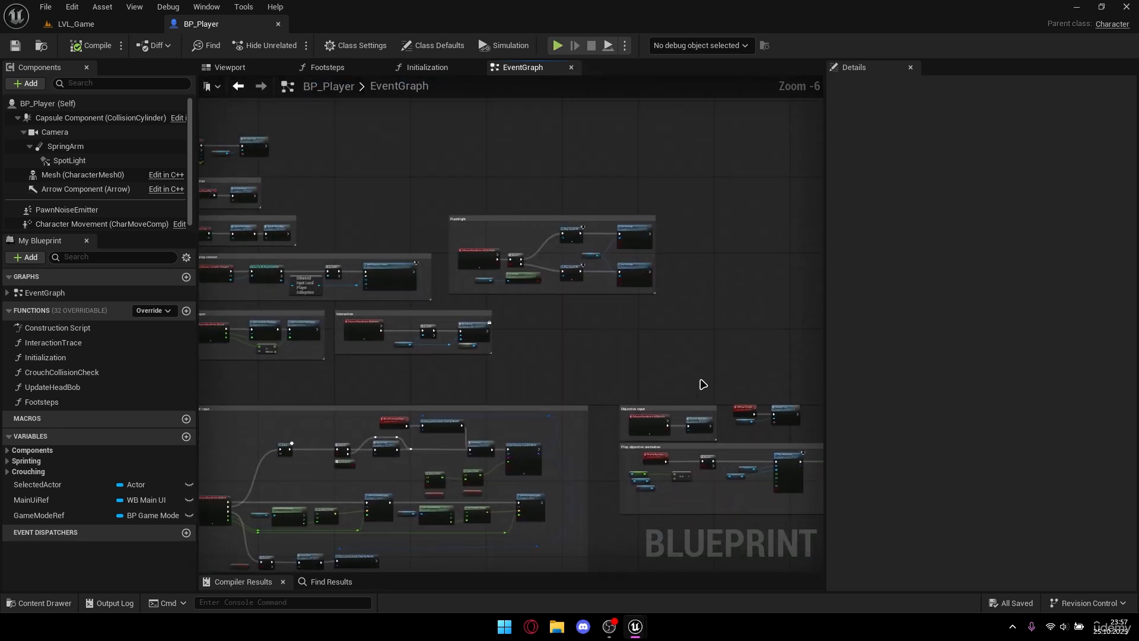
{"action": "scroll", "coordinate": [534, 307], "scroll_direction": "down", "scroll_amount": 2}
{"action": "scroll", "coordinate": [570, 303], "scroll_direction": "up", "scroll_amount": 3}
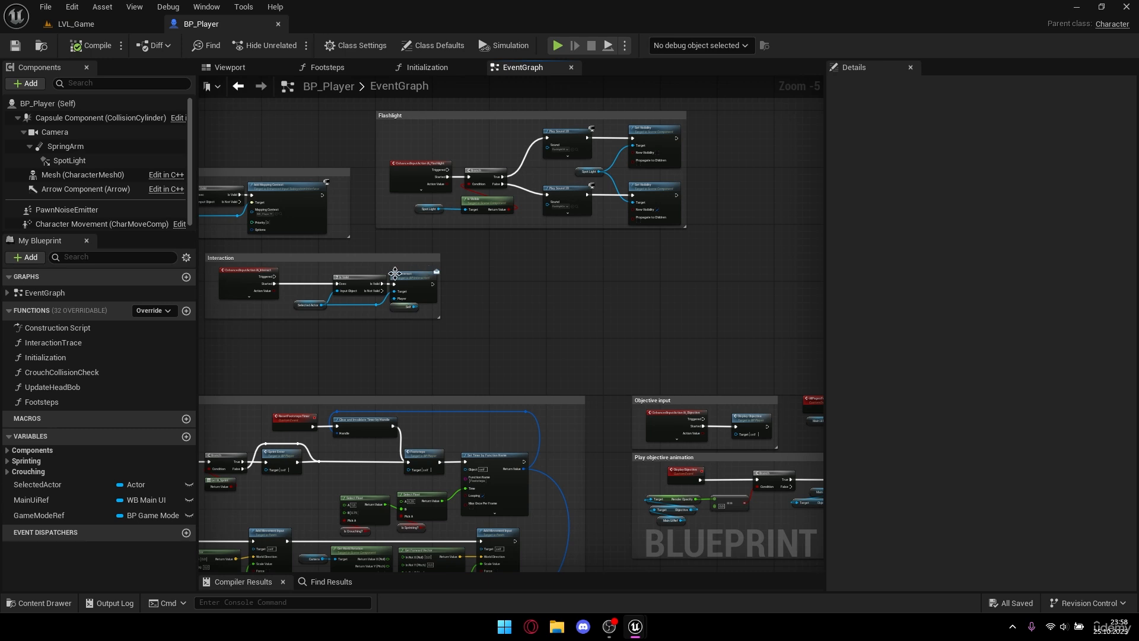
Import Pentagram.png from the UdemyHorror folder on disk into the project's _Main/Effects folder.
{"action": "key", "text": "ctrl+space"}
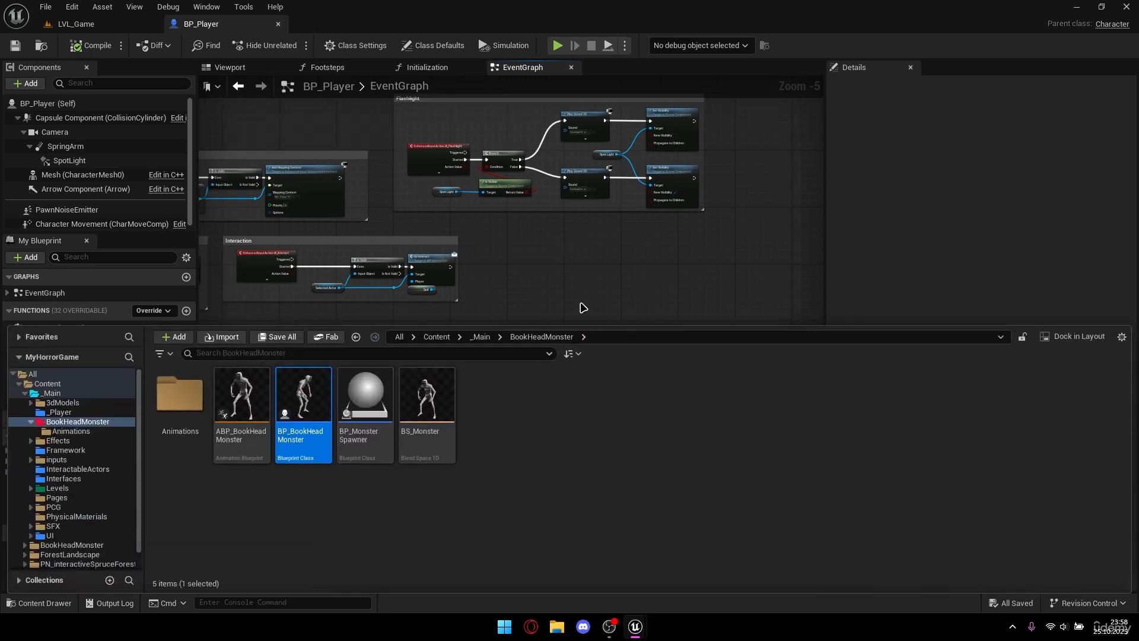
{"action": "left_click", "coordinate": [482, 337]}
{"action": "double_click", "coordinate": [389, 393]}
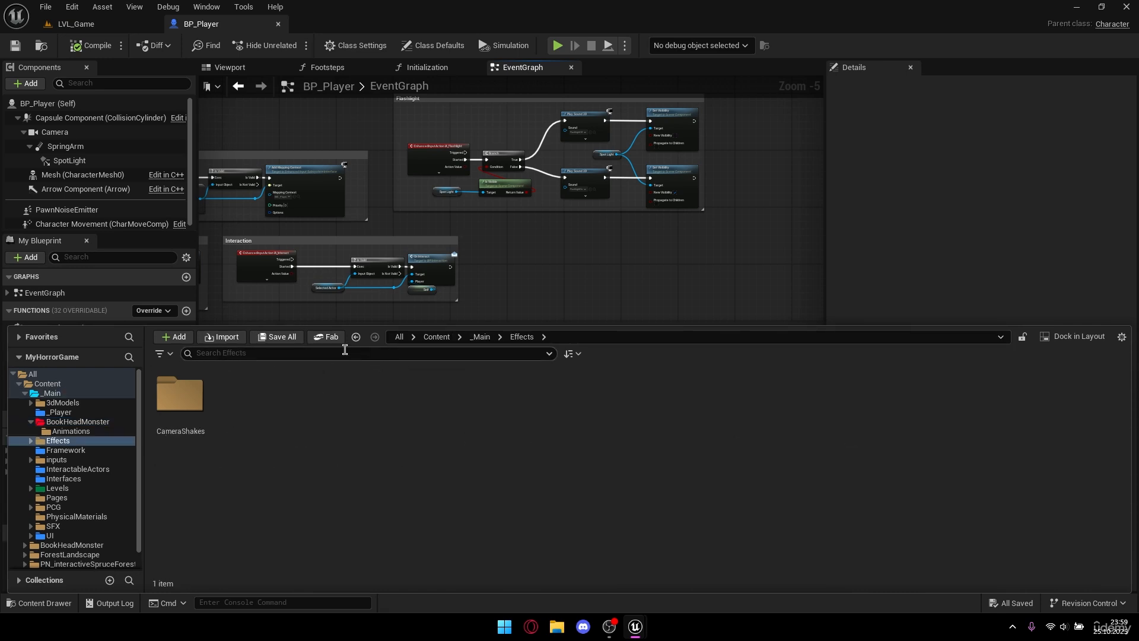
{"action": "left_click", "coordinate": [557, 626]}
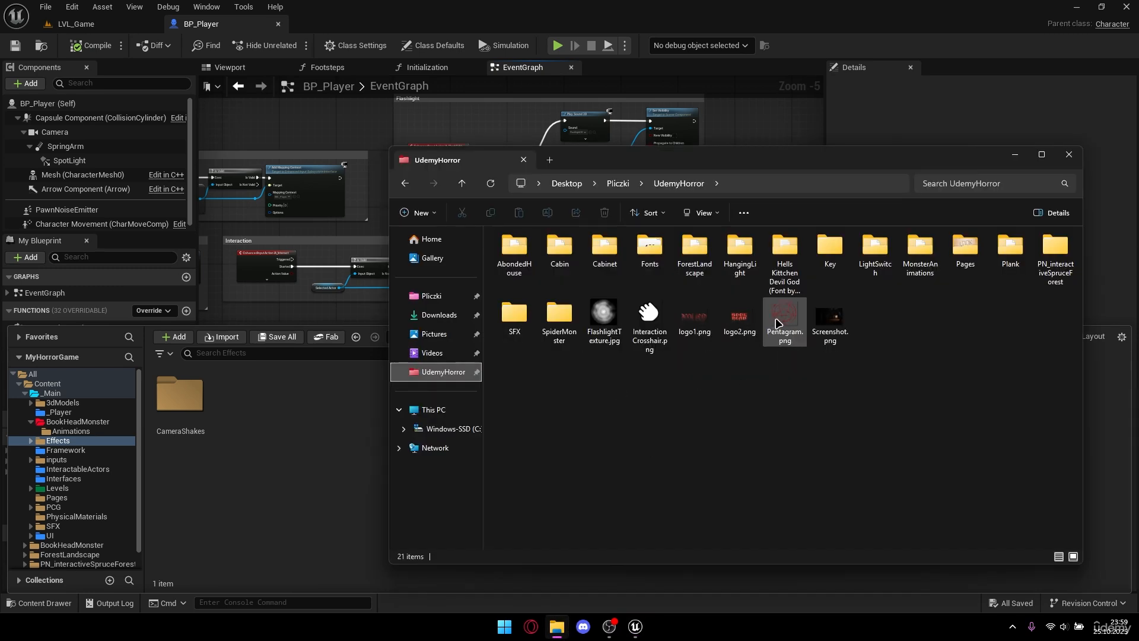
{"action": "left_click_drag", "start_coordinate": [777, 324], "coordinate": [281, 413]}
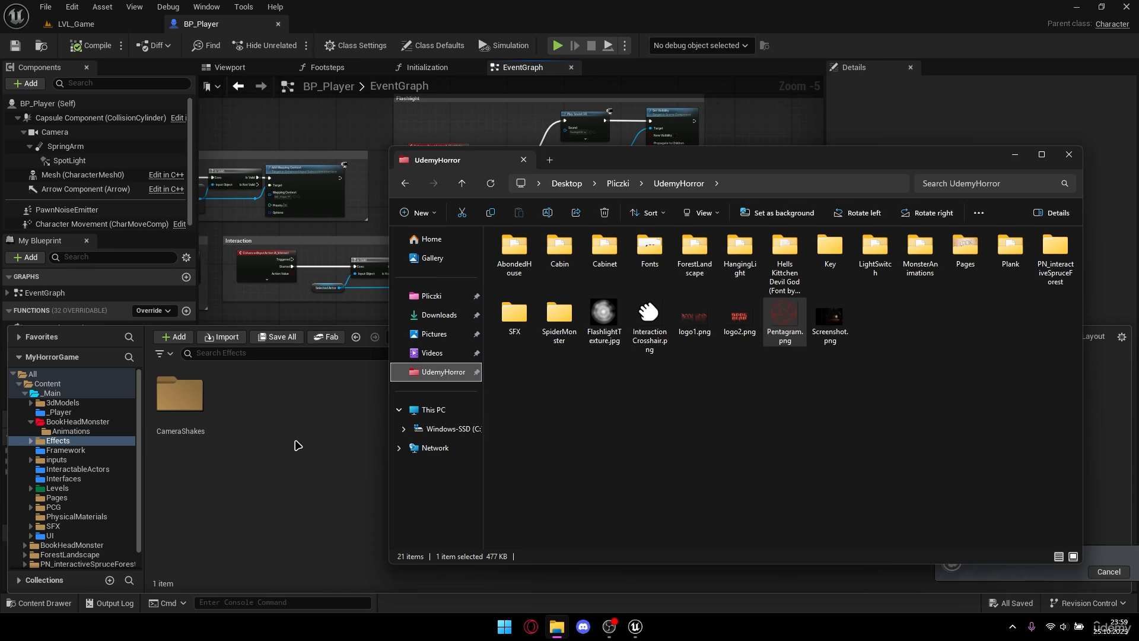
Open the imported Pentagram texture to inspect its image and transparency, and close it again.
{"action": "left_click", "coordinate": [251, 402]}
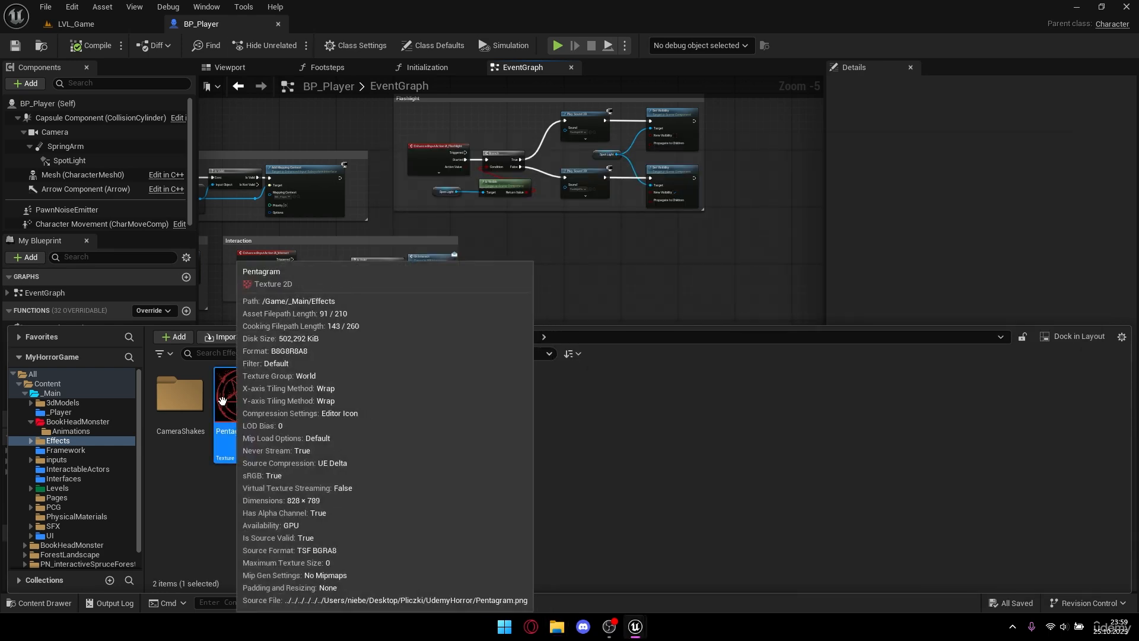
{"action": "double_click", "coordinate": [232, 404]}
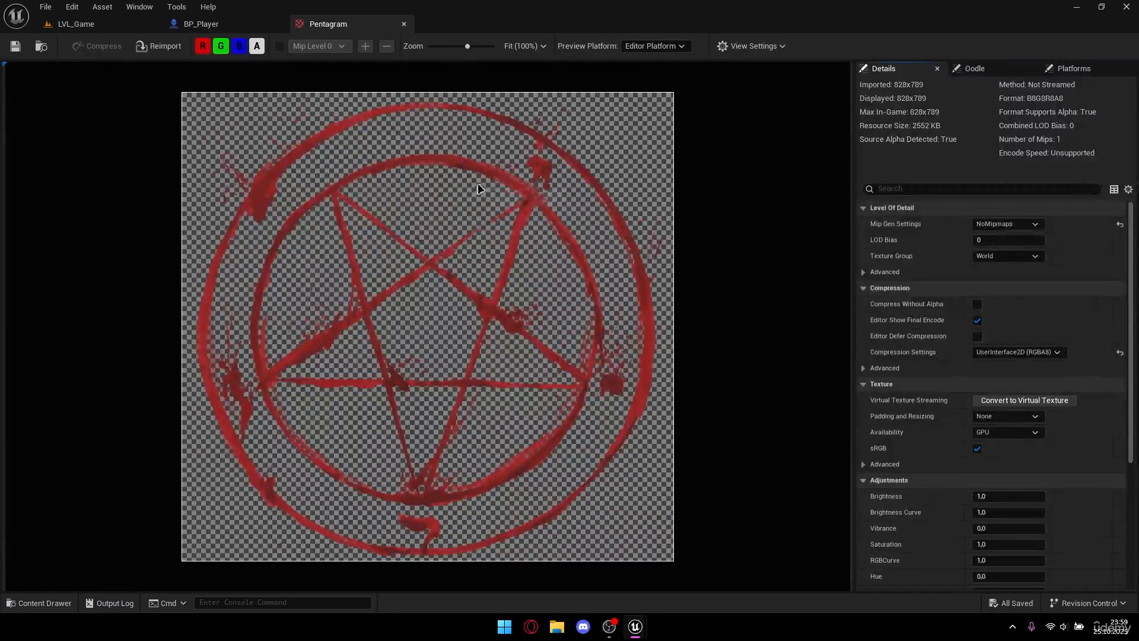
{"action": "left_click", "coordinate": [403, 24]}
Create a material from the Pentagram texture in the Effects folder, name it MAT_Pentagram and save it.
{"action": "key", "text": "ctrl+space"}
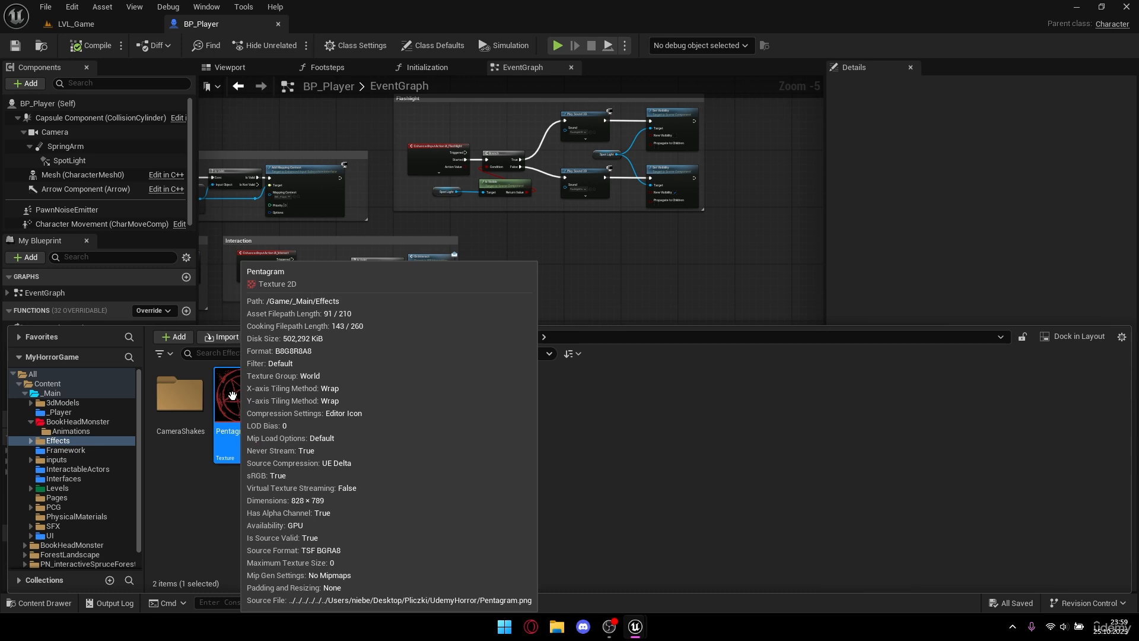
{"action": "right_click", "coordinate": [251, 386]}
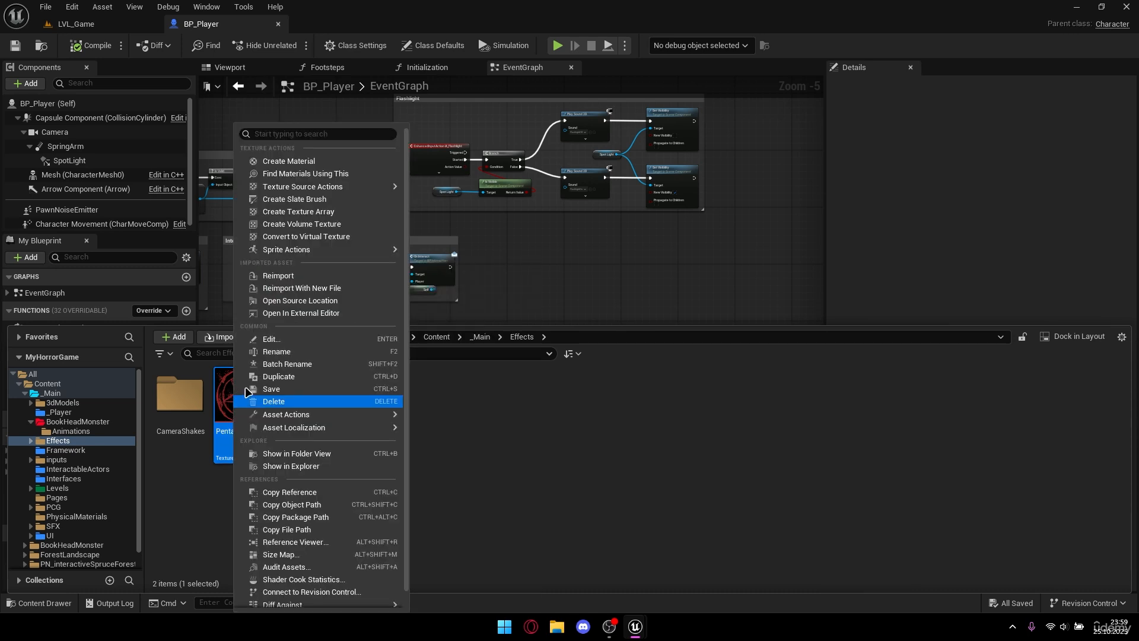
{"action": "left_click", "coordinate": [285, 160]}
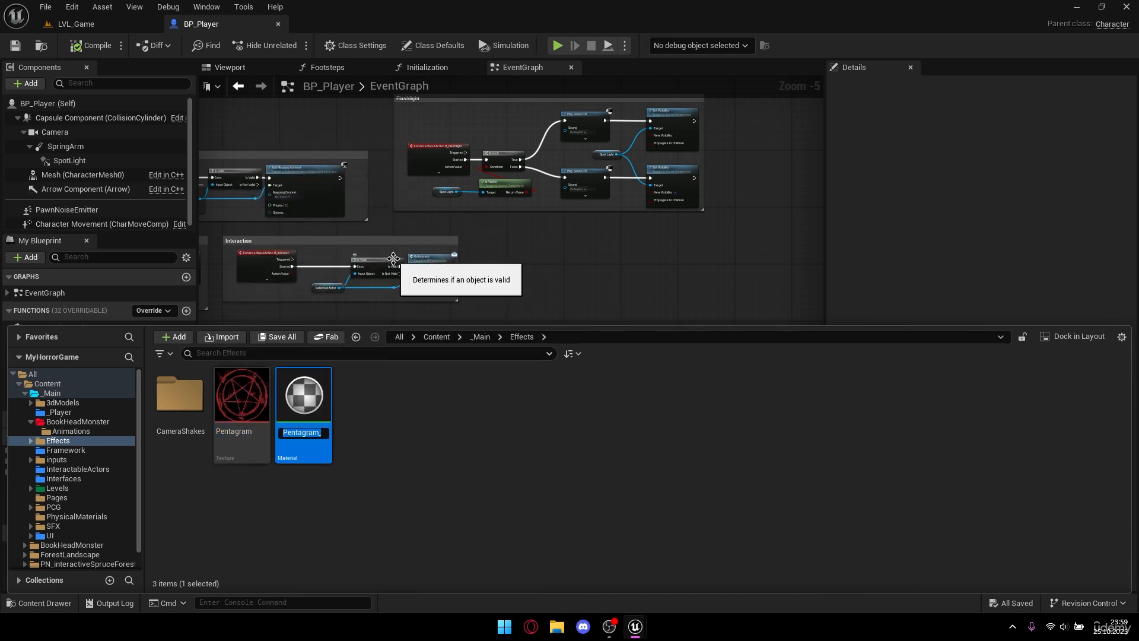
{"action": "type", "text": "MAT"}
{"action": "type", "text": "_Pentagram"}
{"action": "key", "text": "Return"}
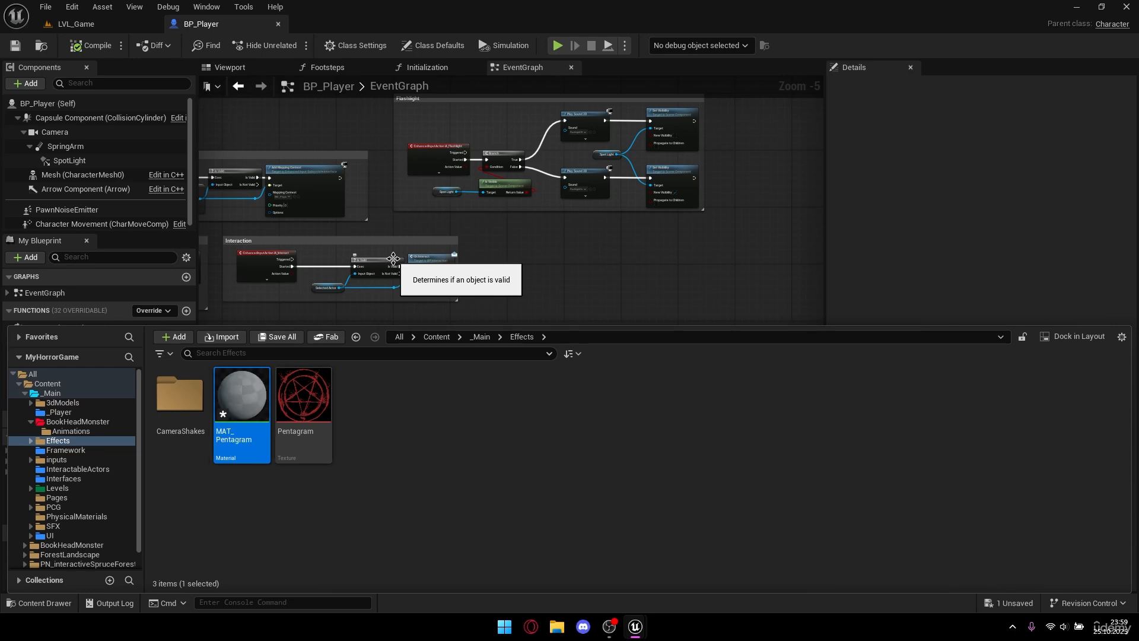
{"action": "key", "text": "ctrl+s"}
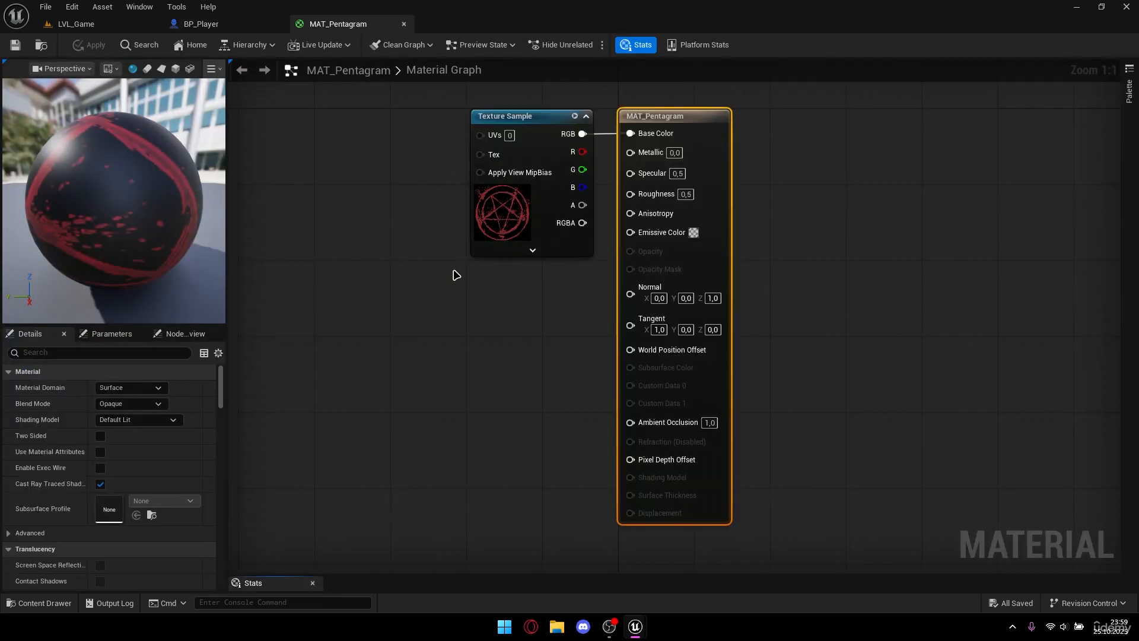
Set the MAT_Pentagram blend mode to Translucent and connect the Texture Sample's alpha output to Opacity.
{"action": "right_click_drag", "start_coordinate": [446, 271], "coordinate": [438, 280]}
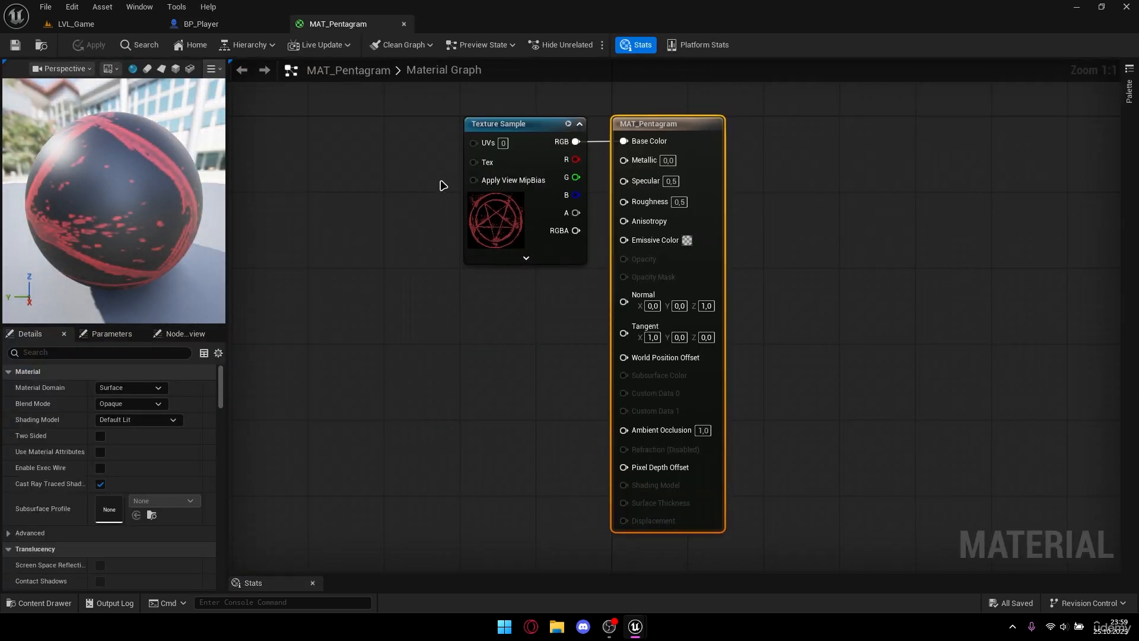
{"action": "left_click", "coordinate": [122, 406]}
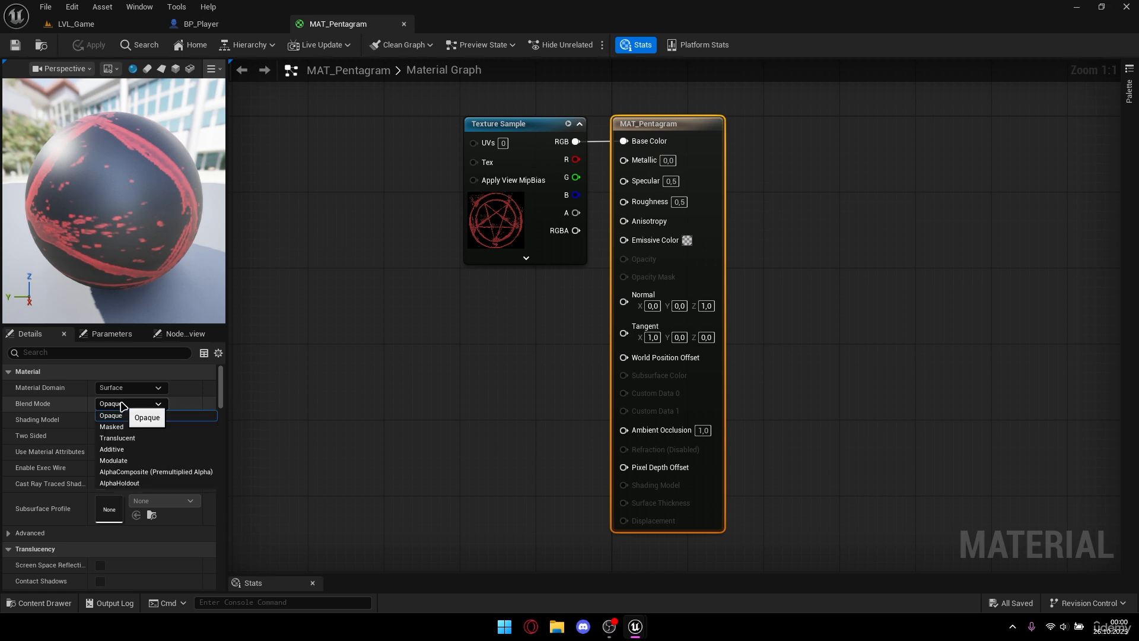
{"action": "left_click", "coordinate": [130, 439]}
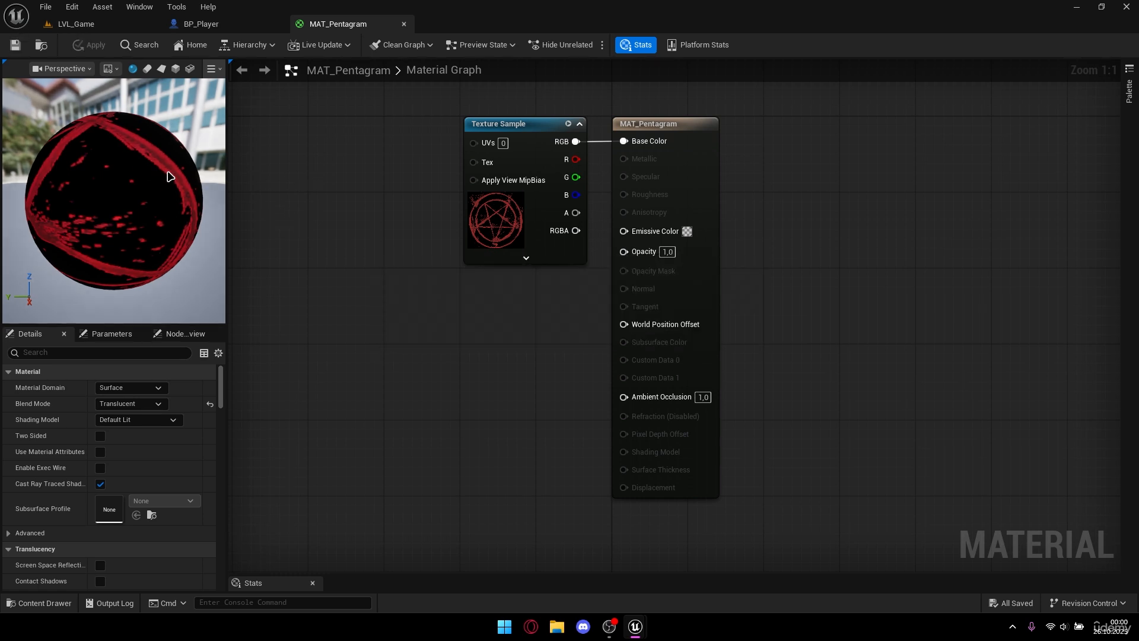
{"action": "left_click_drag", "start_coordinate": [572, 218], "coordinate": [636, 255]}
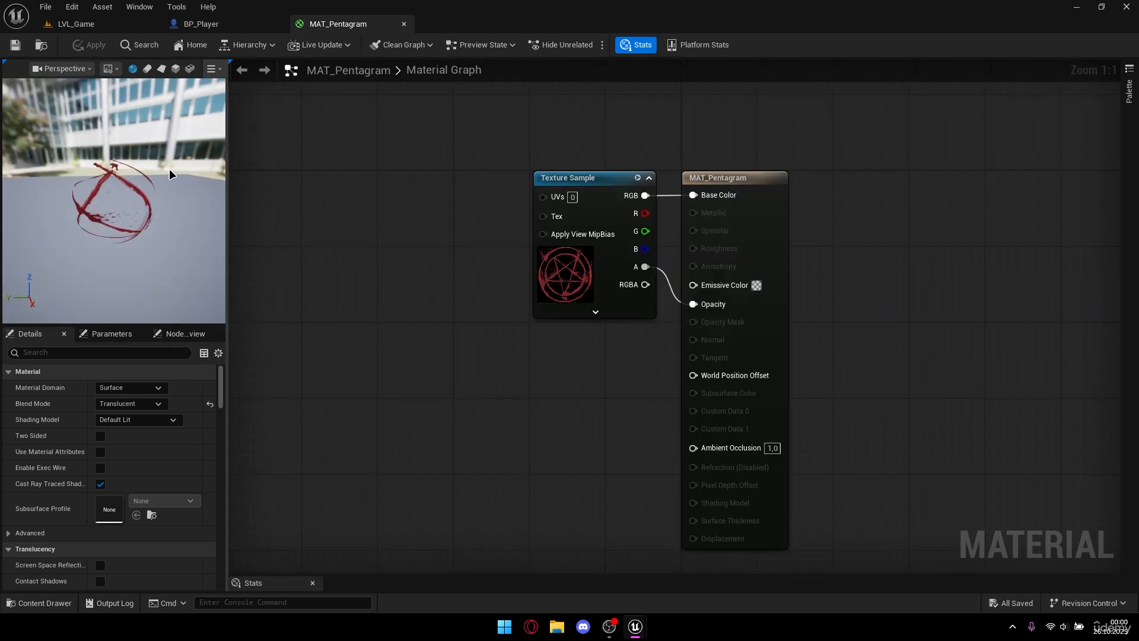
Move the Texture Sample node farther from the material output node and add a Multiply node fed by its RGB output.
{"action": "left_click_drag", "start_coordinate": [567, 268], "coordinate": [336, 269]}
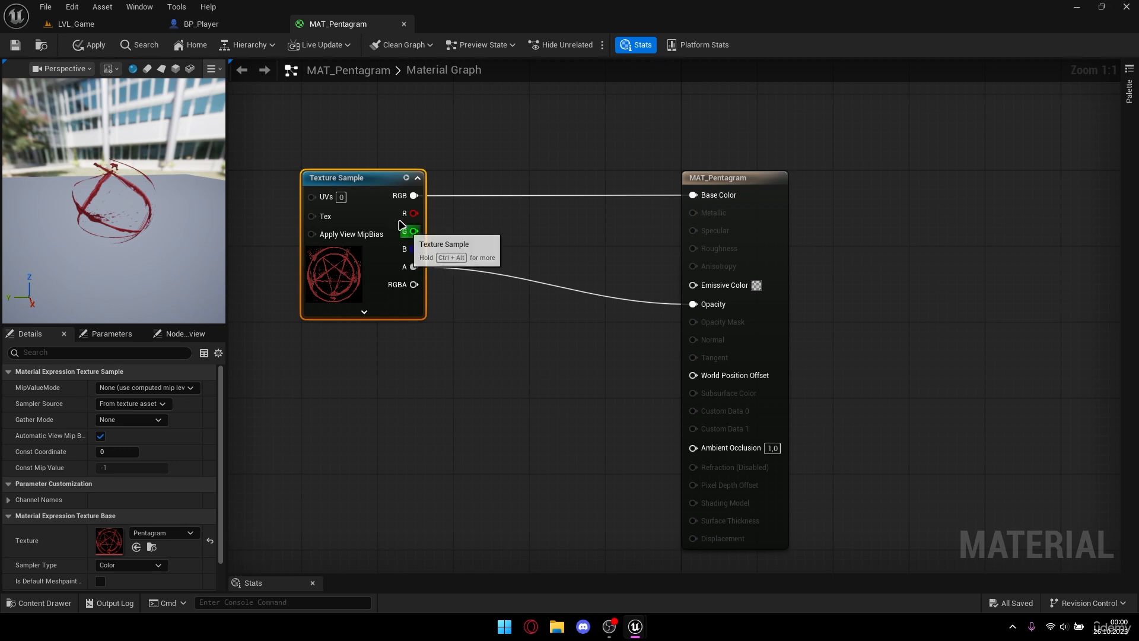
{"action": "left_click_drag", "start_coordinate": [155, 164], "coordinate": [172, 162]}
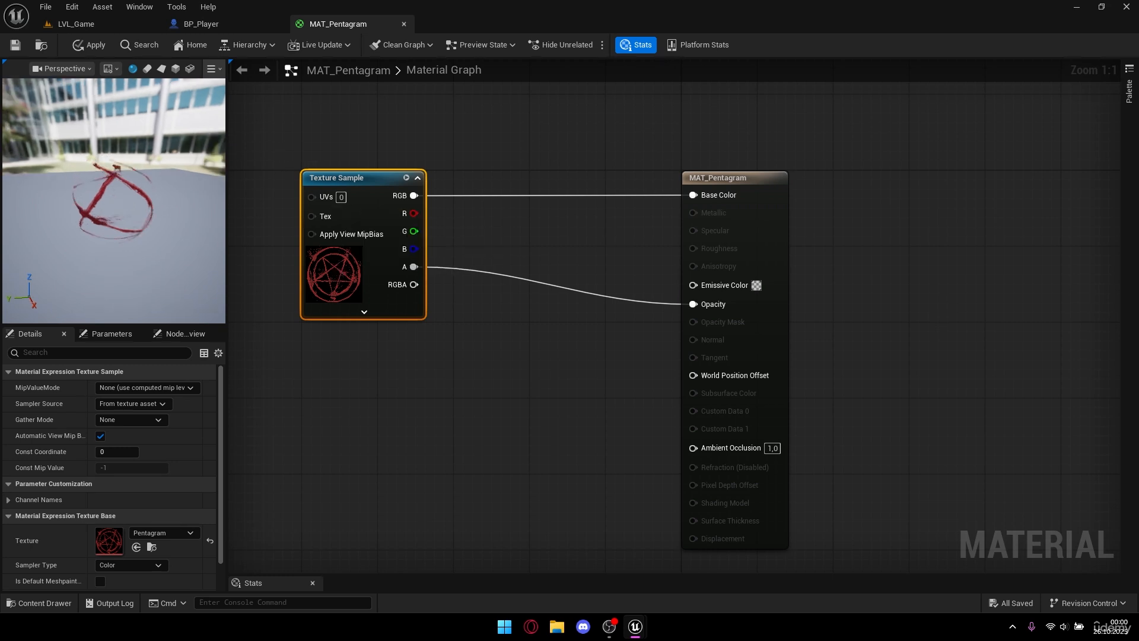
{"action": "left_click_drag", "start_coordinate": [120, 190], "coordinate": [128, 189]}
{"action": "scroll", "coordinate": [120, 190], "scroll_direction": "up", "scroll_amount": 5}
{"action": "scroll", "coordinate": [115, 190], "scroll_direction": "down", "scroll_amount": 3}
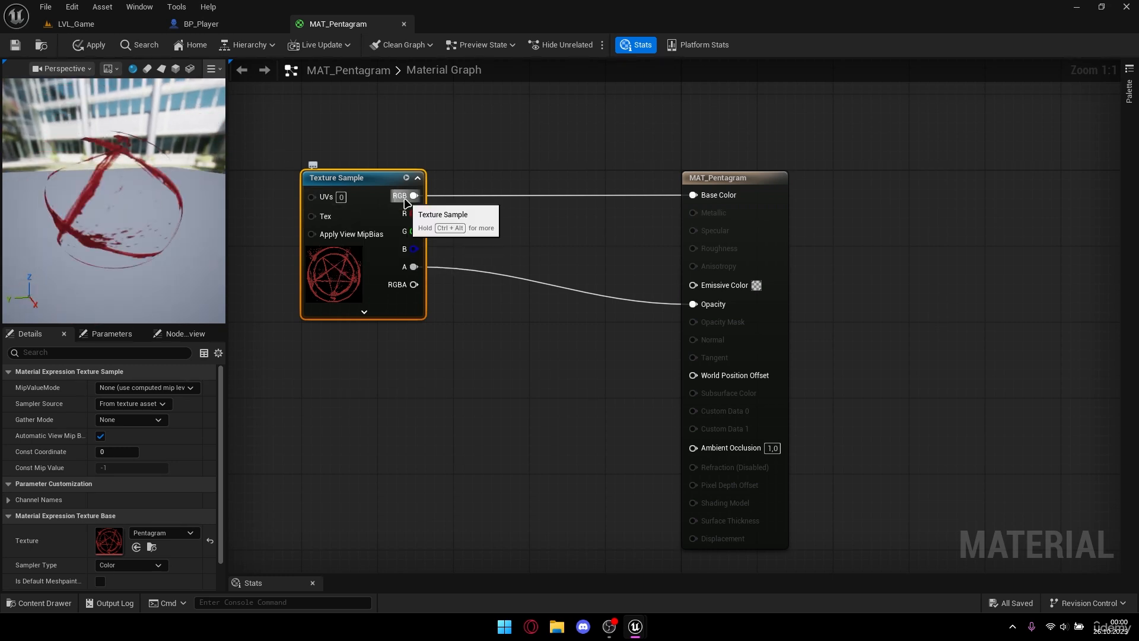
{"action": "left_click_drag", "start_coordinate": [403, 196], "coordinate": [474, 226]}
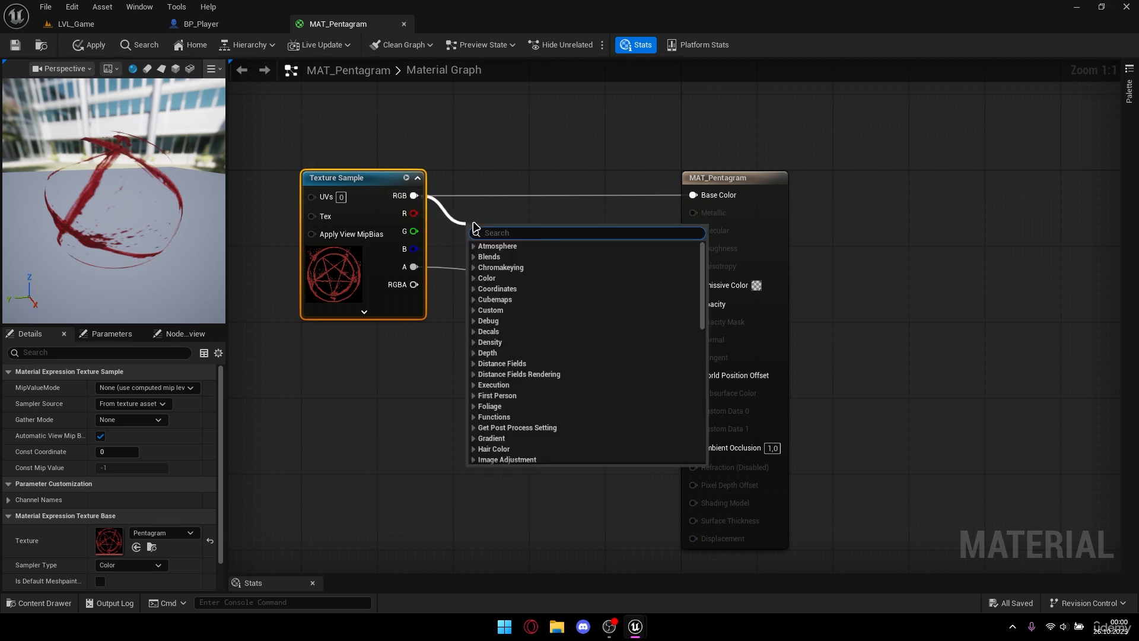
{"action": "type", "text": "multi"}
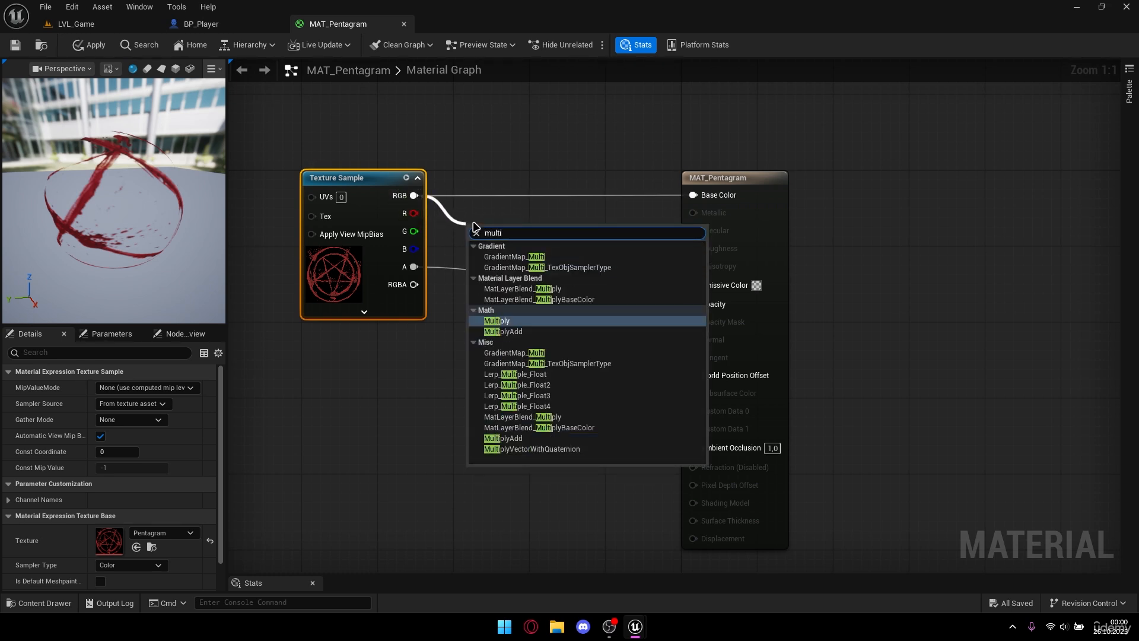
{"action": "left_click", "coordinate": [500, 321]}
Add a three-component vector constant to the material graph and place it directly beneath the Texture Sample node.
{"action": "right_click_drag", "start_coordinate": [460, 316], "coordinate": [523, 297]}
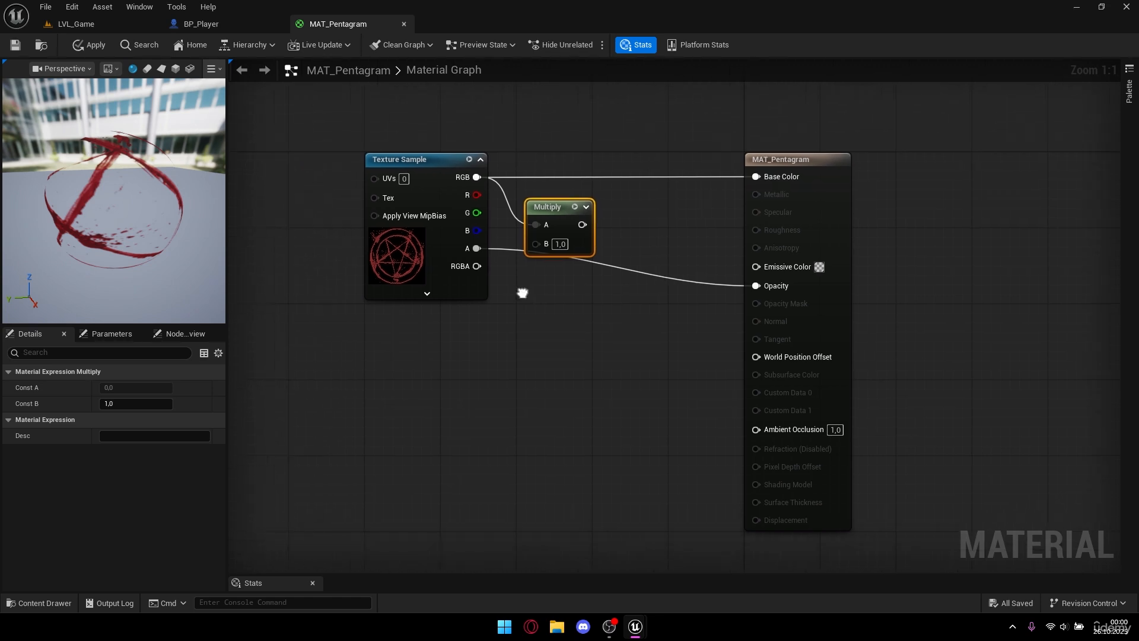
{"action": "left_click", "coordinate": [470, 312]}
{"action": "key", "text": "3"}
{"action": "left_click", "coordinate": [380, 341]}
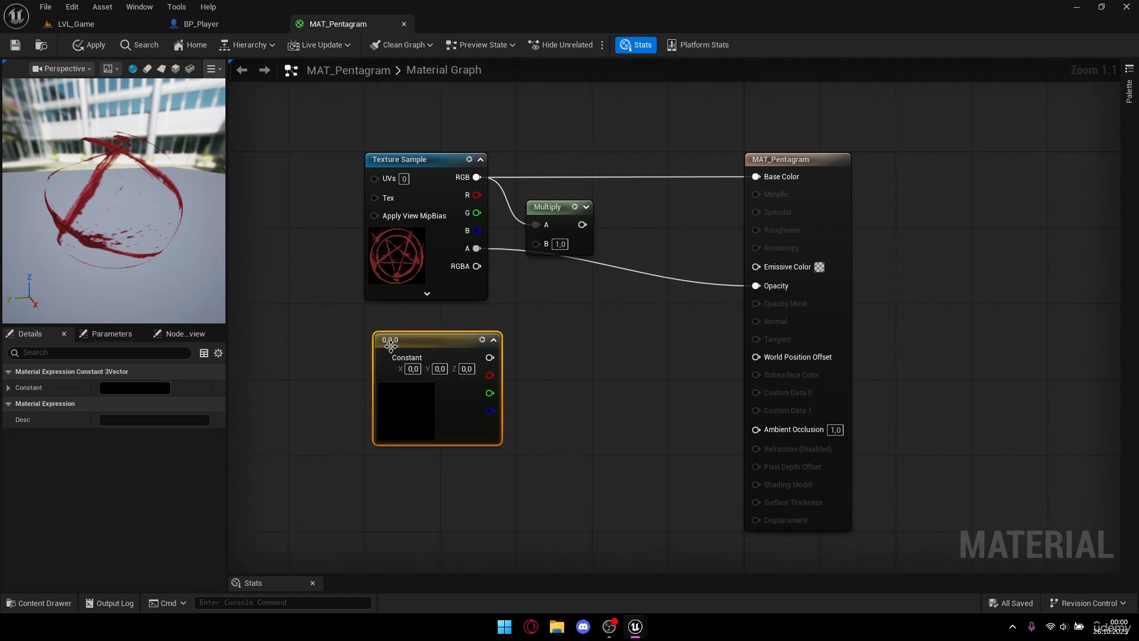
{"action": "left_click_drag", "start_coordinate": [407, 340], "coordinate": [396, 313]}
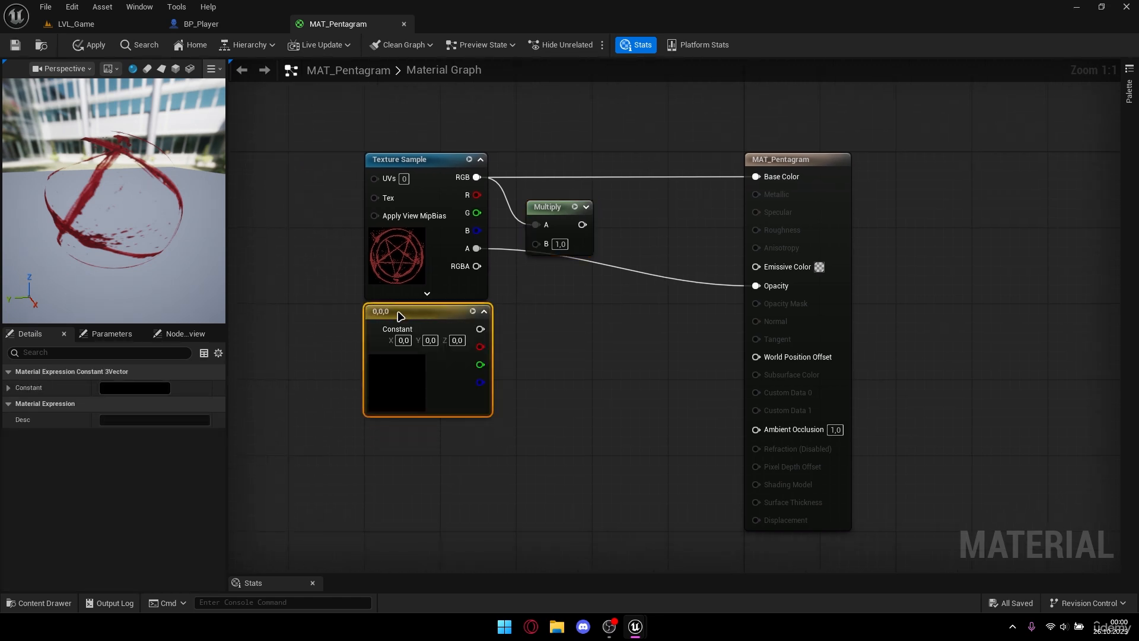
Set the vector constant's red channel to 1 and connect its output to the Multiply node's B input.
{"action": "double_click", "coordinate": [396, 375]}
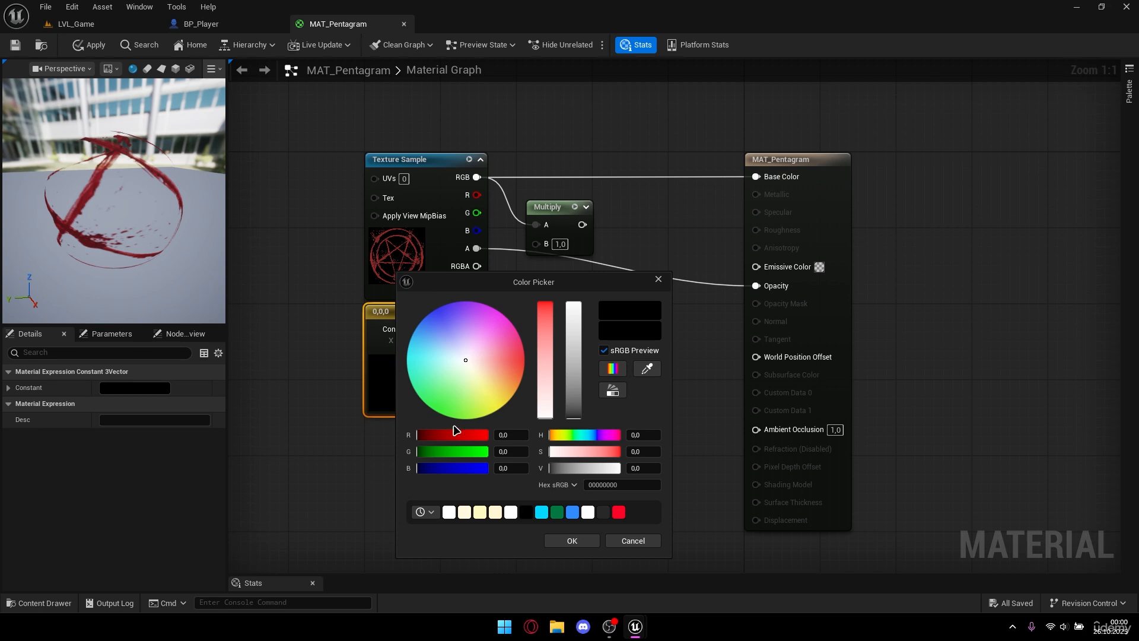
{"action": "left_click", "coordinate": [511, 433]}
{"action": "type", "text": "1"}
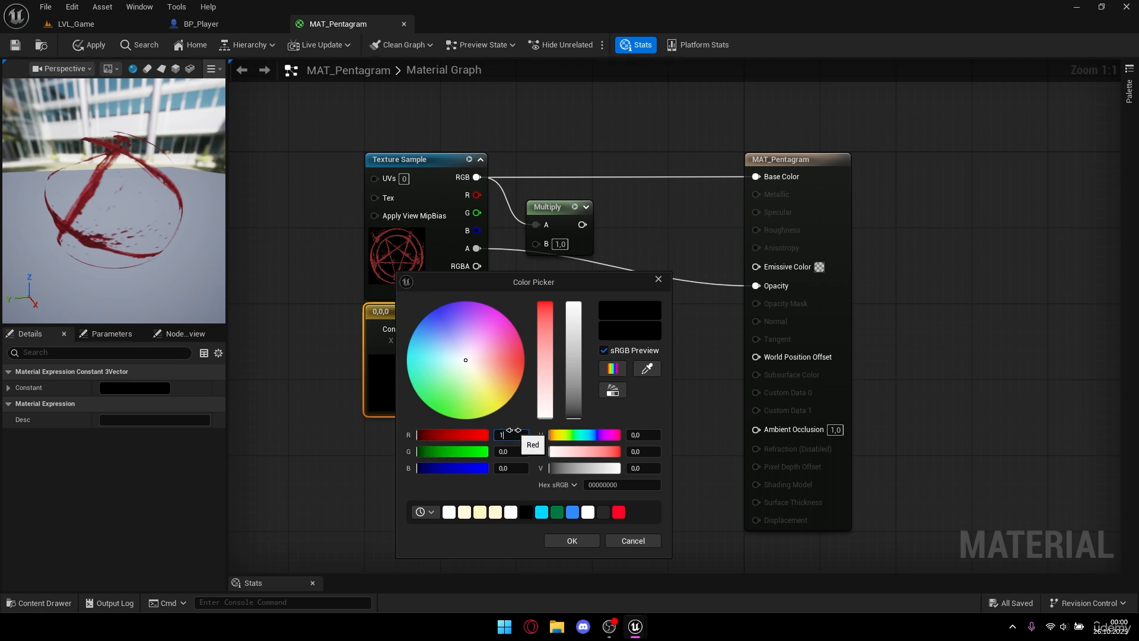
{"action": "key", "text": "Return"}
{"action": "left_click", "coordinate": [572, 540]}
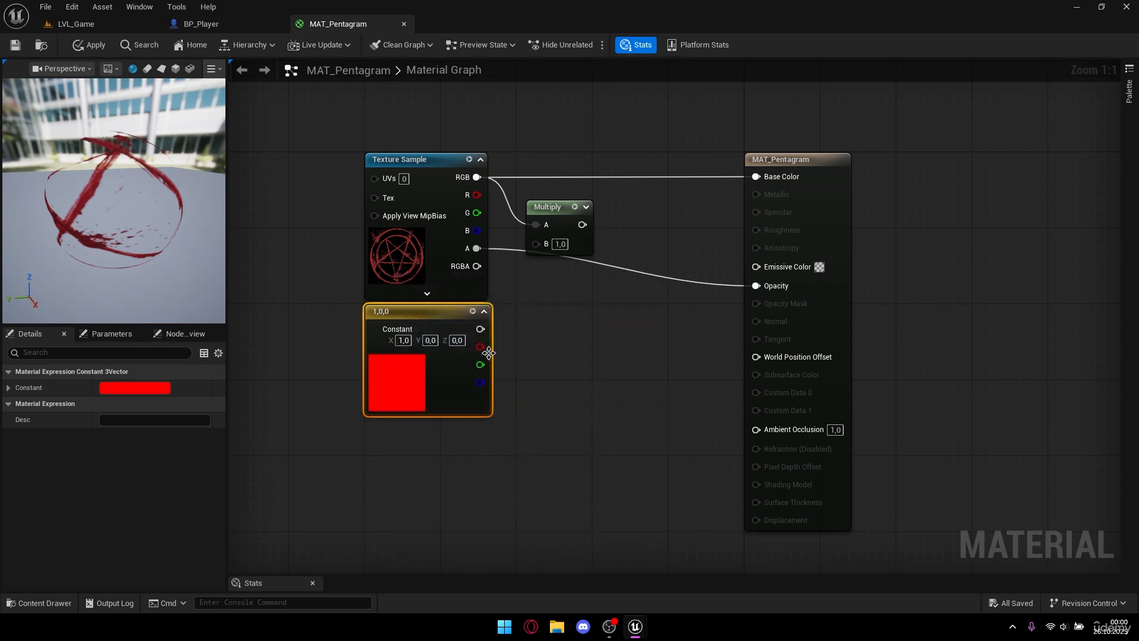
{"action": "left_click_drag", "start_coordinate": [481, 328], "coordinate": [544, 245]}
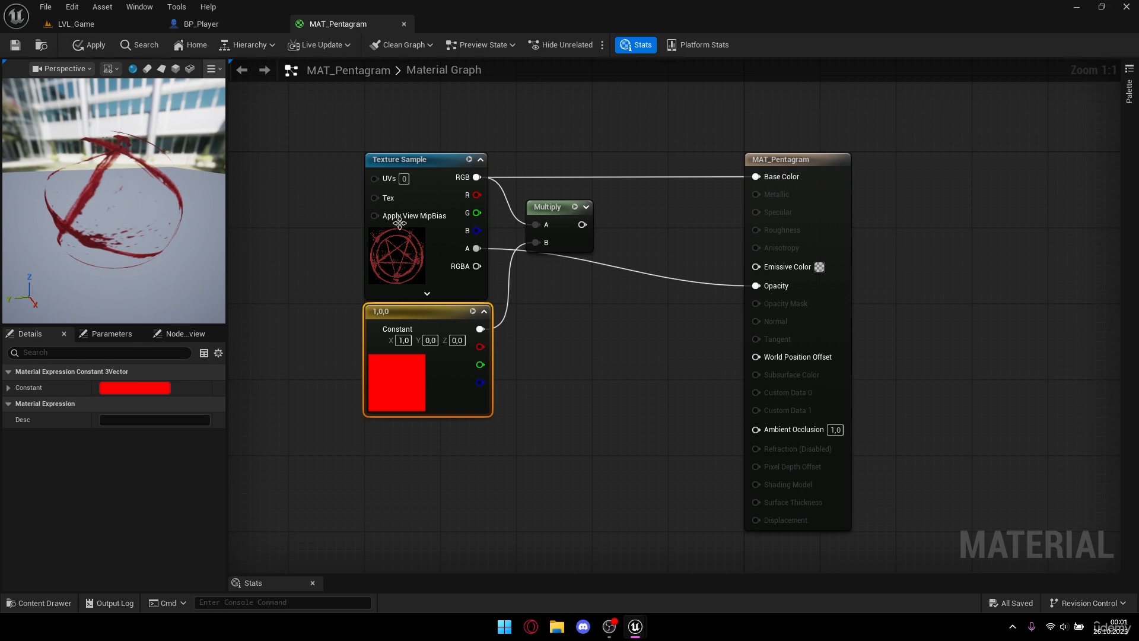
Add a second Multiply node after the first one and connect its output to Emissive Color.
{"action": "left_click_drag", "start_coordinate": [582, 225], "coordinate": [651, 227]}
{"action": "type", "text": "mult"}
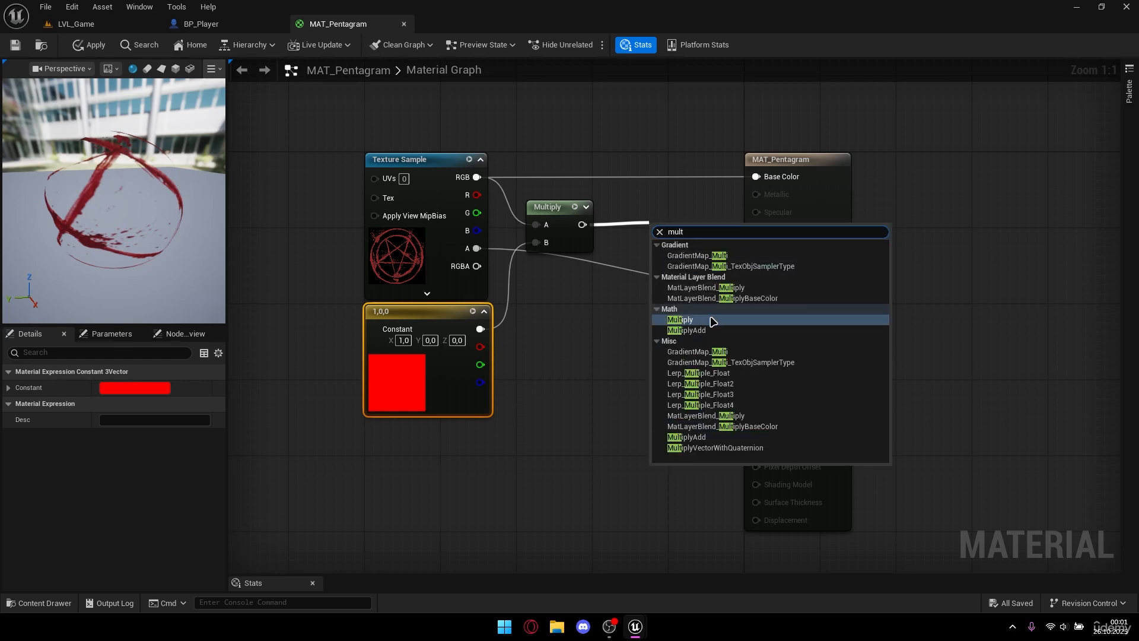
{"action": "left_click", "coordinate": [682, 315]}
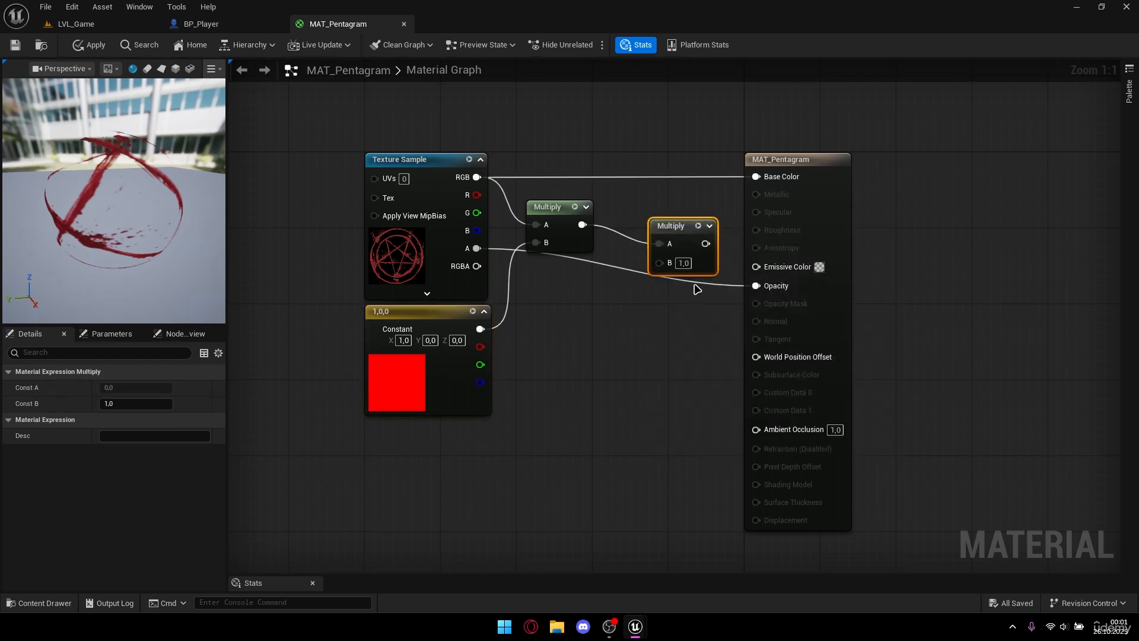
{"action": "left_click_drag", "start_coordinate": [667, 223], "coordinate": [774, 264]}
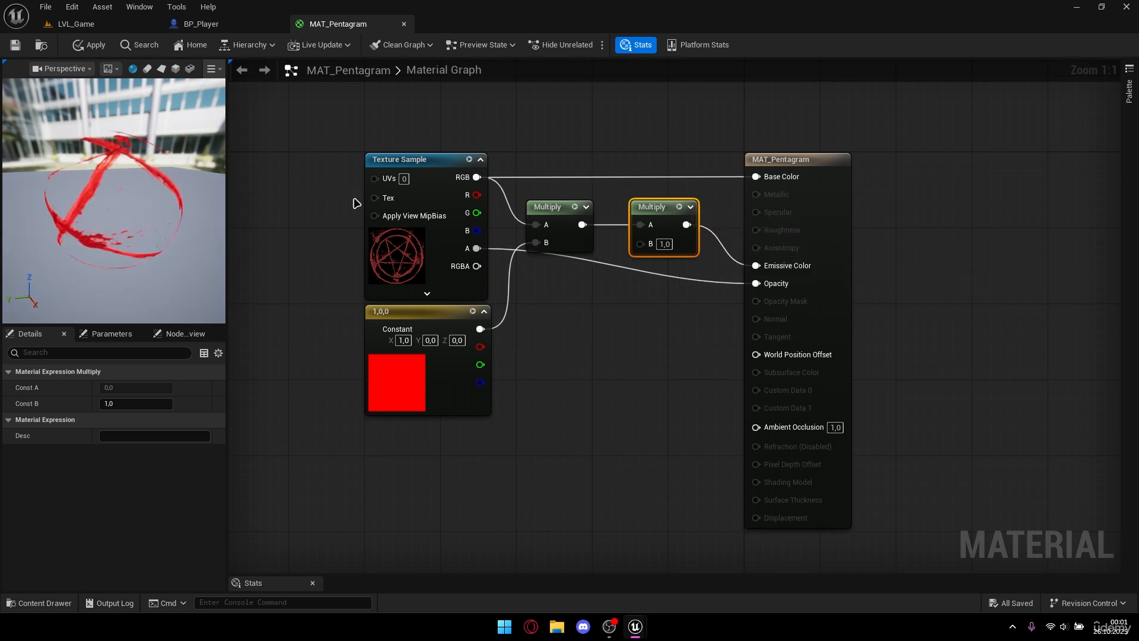
Set the second Multiply node's B value to 10000 and check the glow on the preview sphere.
{"action": "left_click", "coordinate": [669, 245]}
{"action": "type", "text": "10000"}
{"action": "key", "text": "Return"}
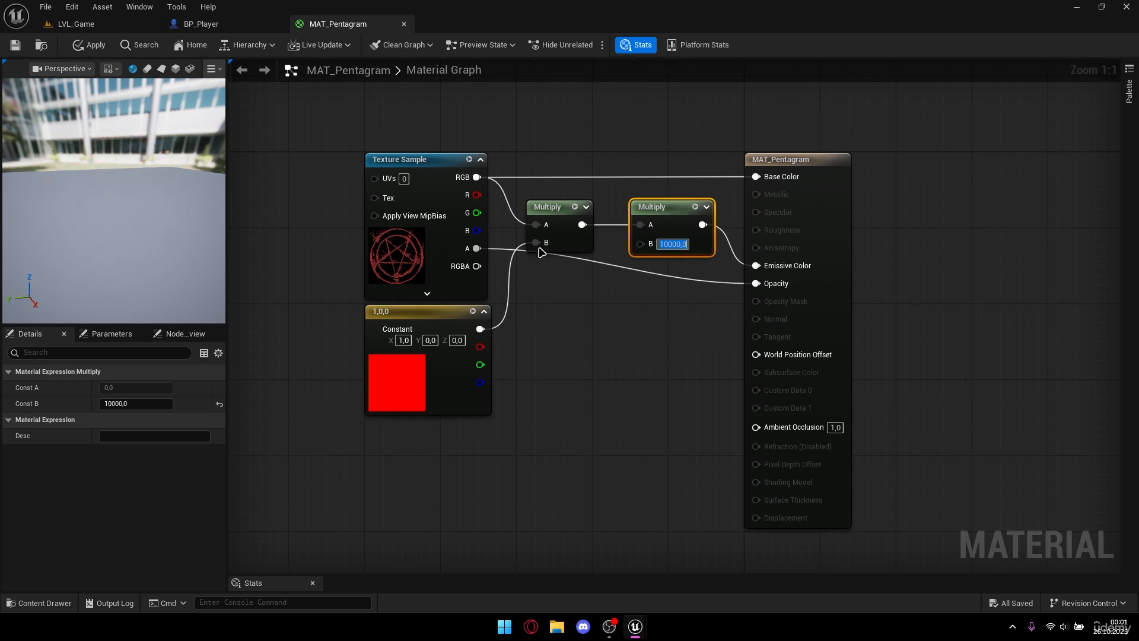
{"action": "left_click_drag", "start_coordinate": [108, 152], "coordinate": [91, 173]}
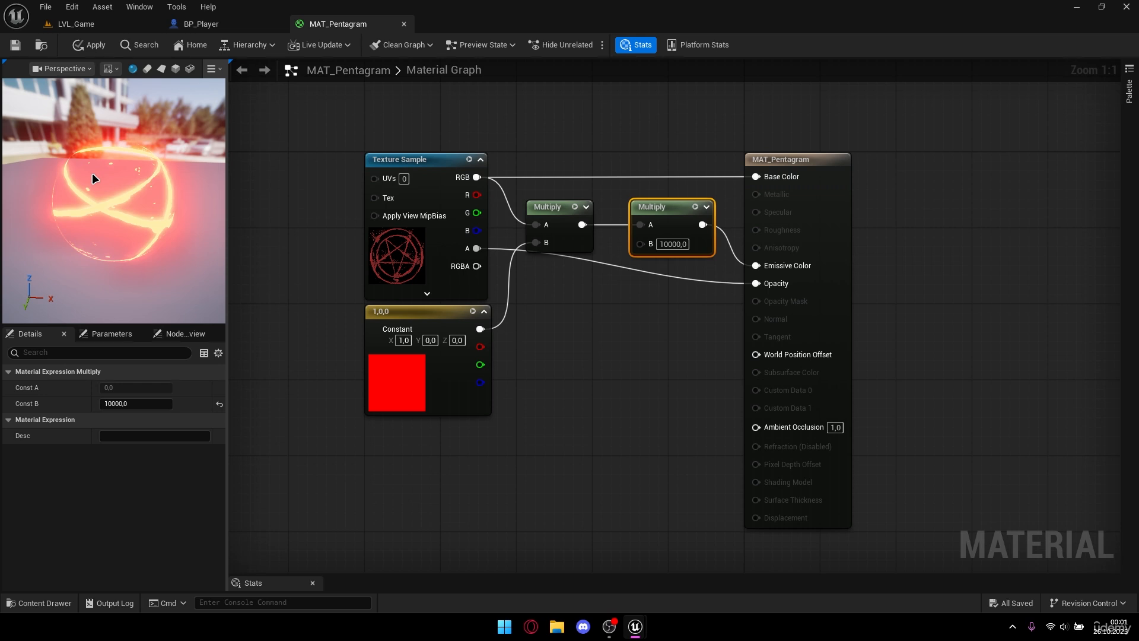
Inspect the glow on the preview sphere from another angle and save the MAT_Pentagram material.
{"action": "left_click_drag", "start_coordinate": [152, 181], "coordinate": [184, 196]}
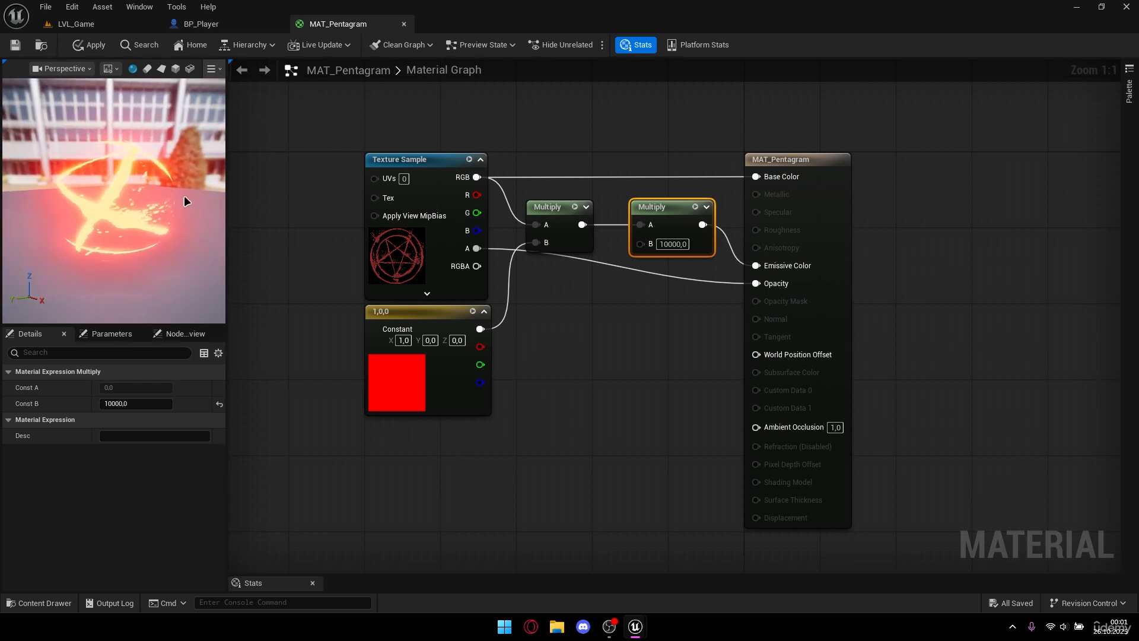
{"action": "right_click_drag", "start_coordinate": [615, 316], "coordinate": [613, 293]}
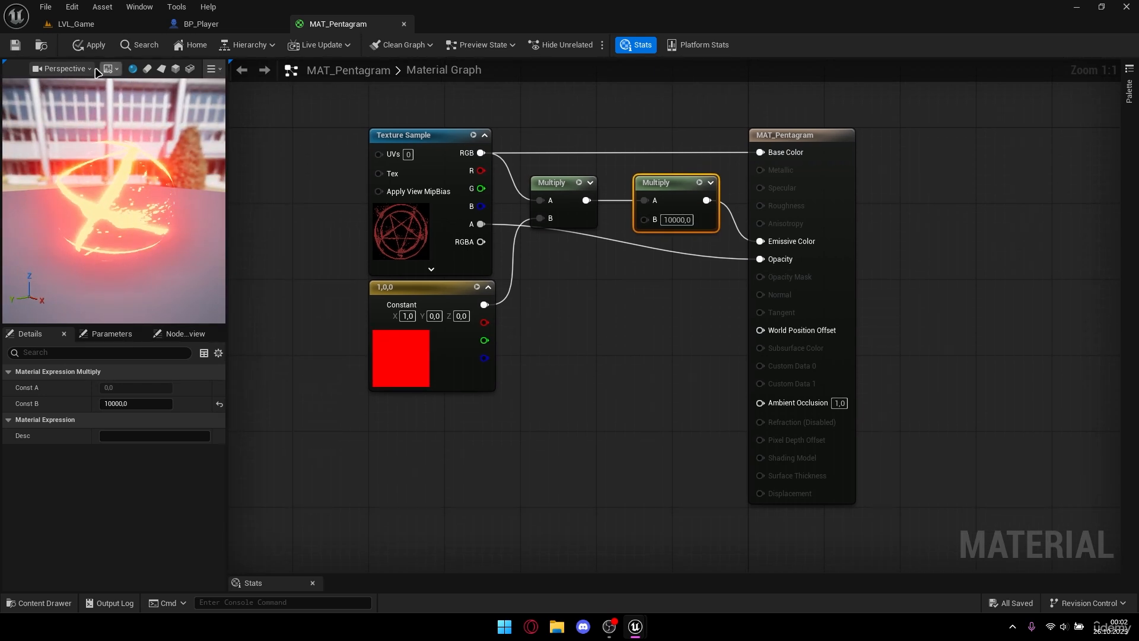
{"action": "left_click", "coordinate": [14, 44]}
Create a Material Parameter Collection named MPC_Pentagram in the Effects folder.
{"action": "left_click", "coordinate": [40, 603]}
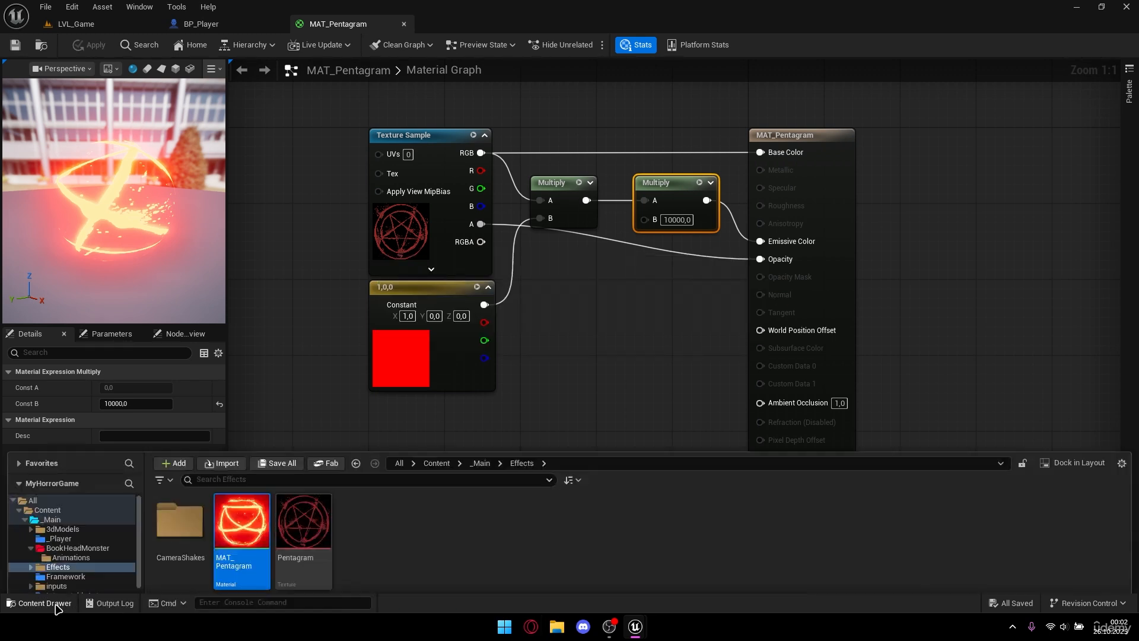
{"action": "left_click", "coordinate": [481, 516]}
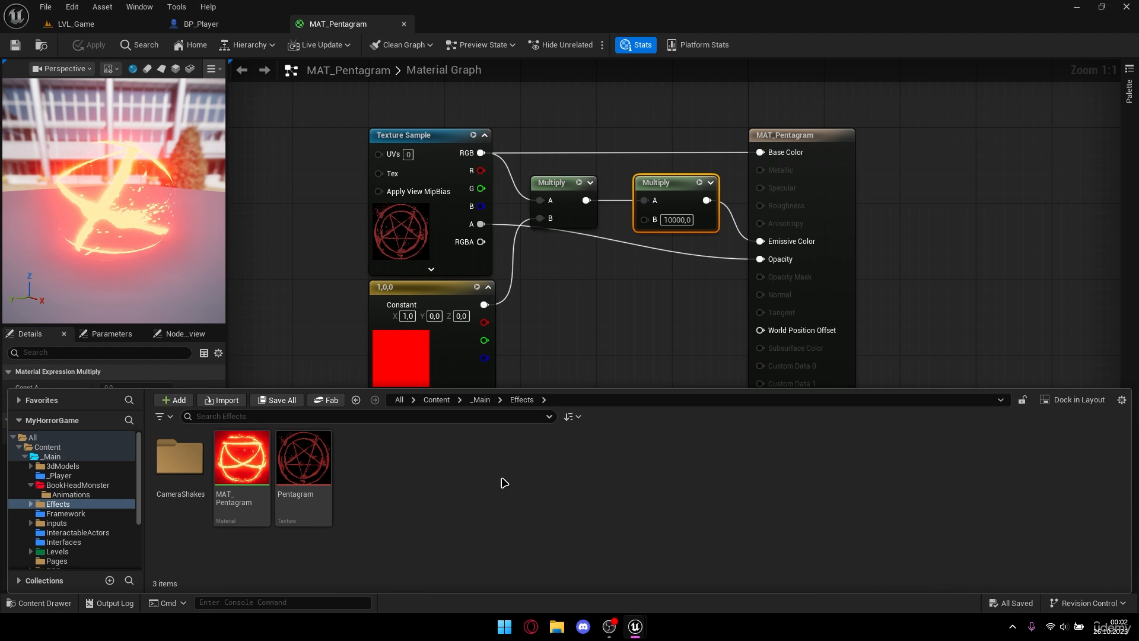
{"action": "right_click", "coordinate": [461, 480]}
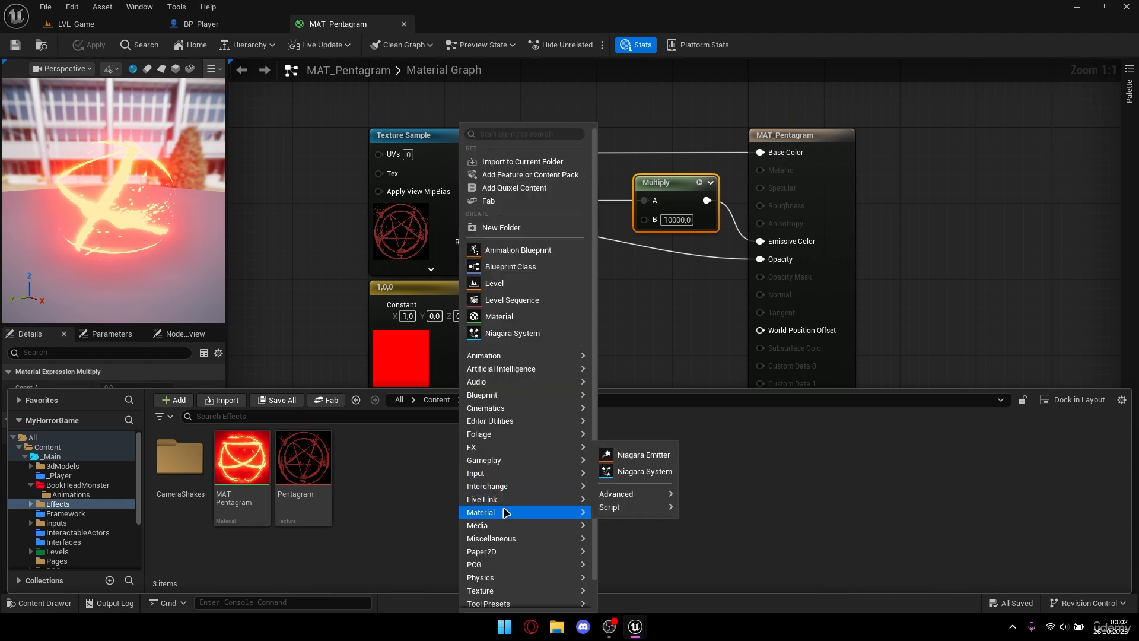
{"action": "mouse_move", "coordinate": [508, 511]}
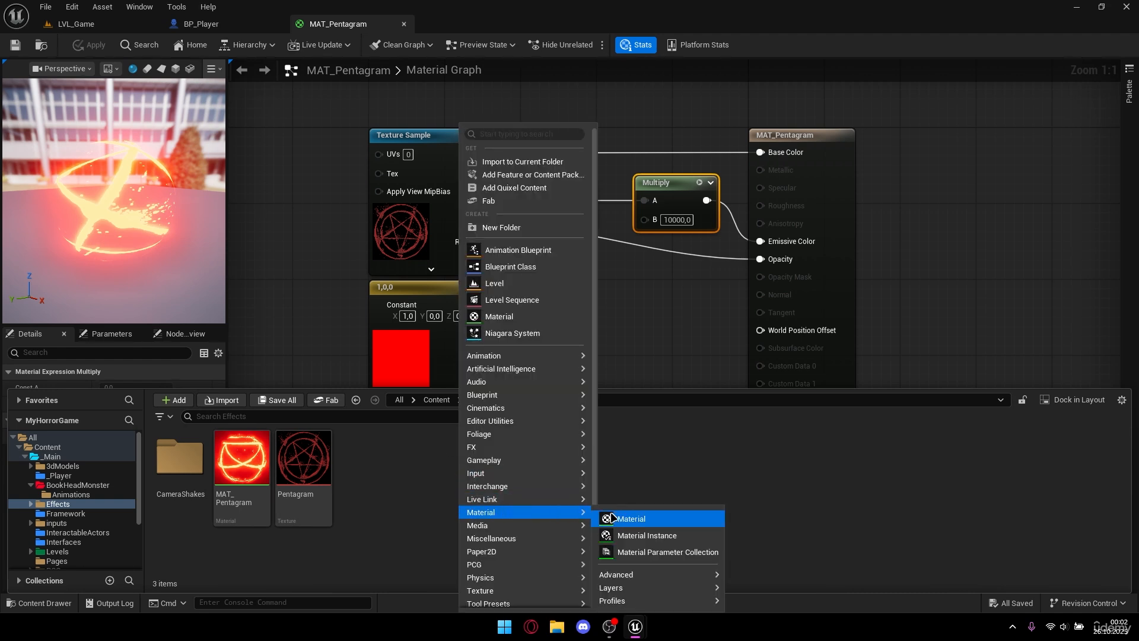
{"action": "left_click", "coordinate": [661, 552]}
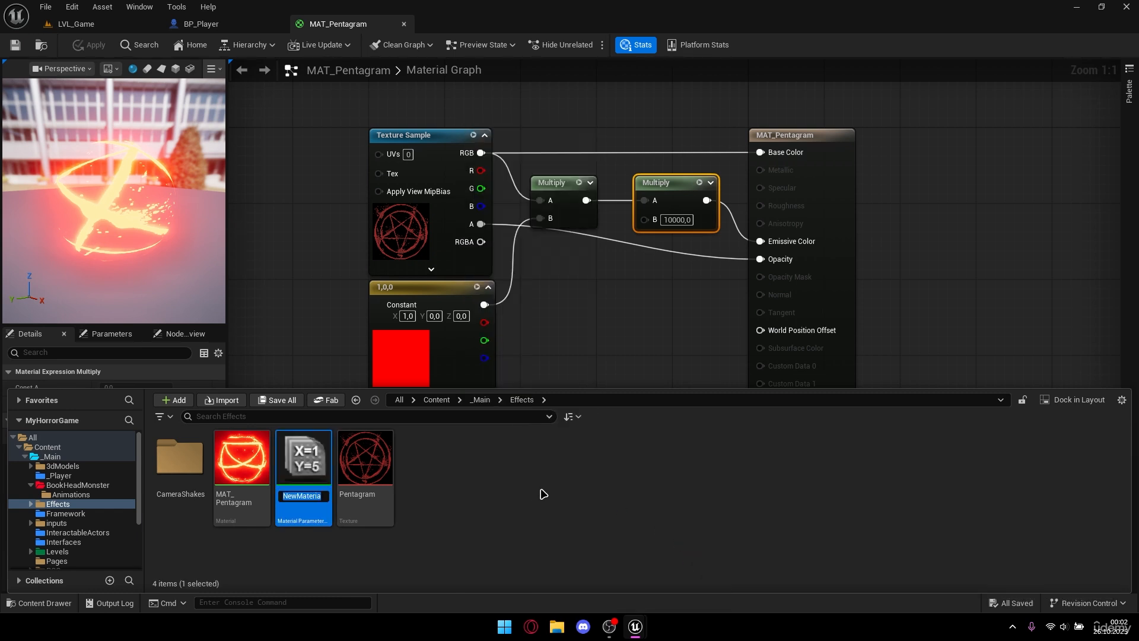
{"action": "type", "text": "M"}
{"action": "type", "text": "PC_Pentagram"}
{"action": "key", "text": "Return"}
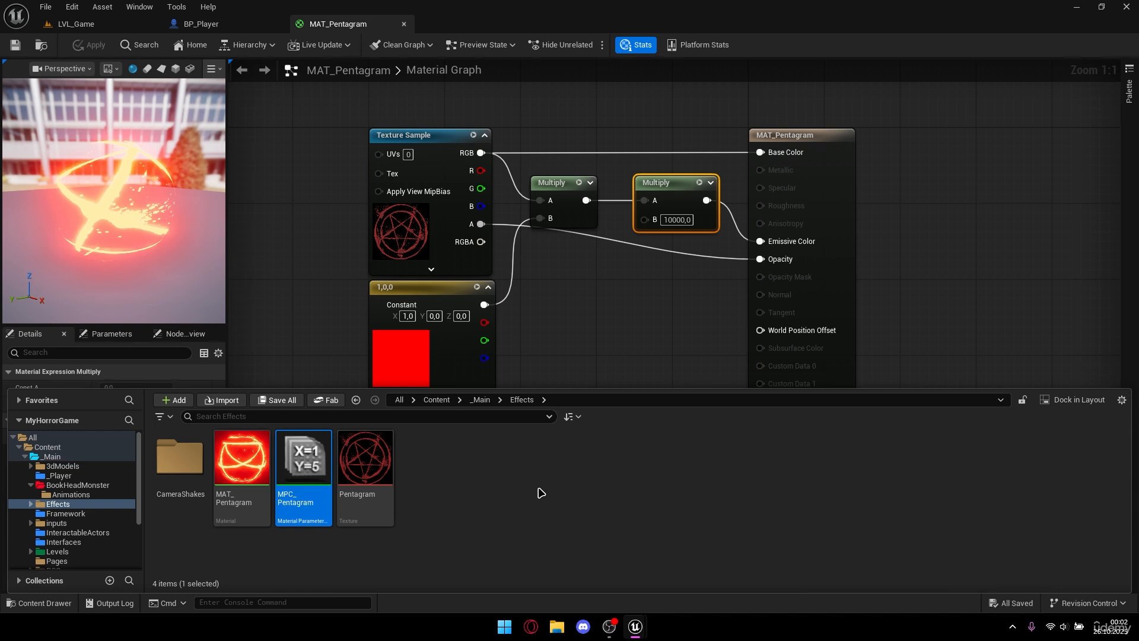
Add a scalar parameter named Brightness to the MPC_Pentagram collection and save the collection.
{"action": "double_click", "coordinate": [309, 466]}
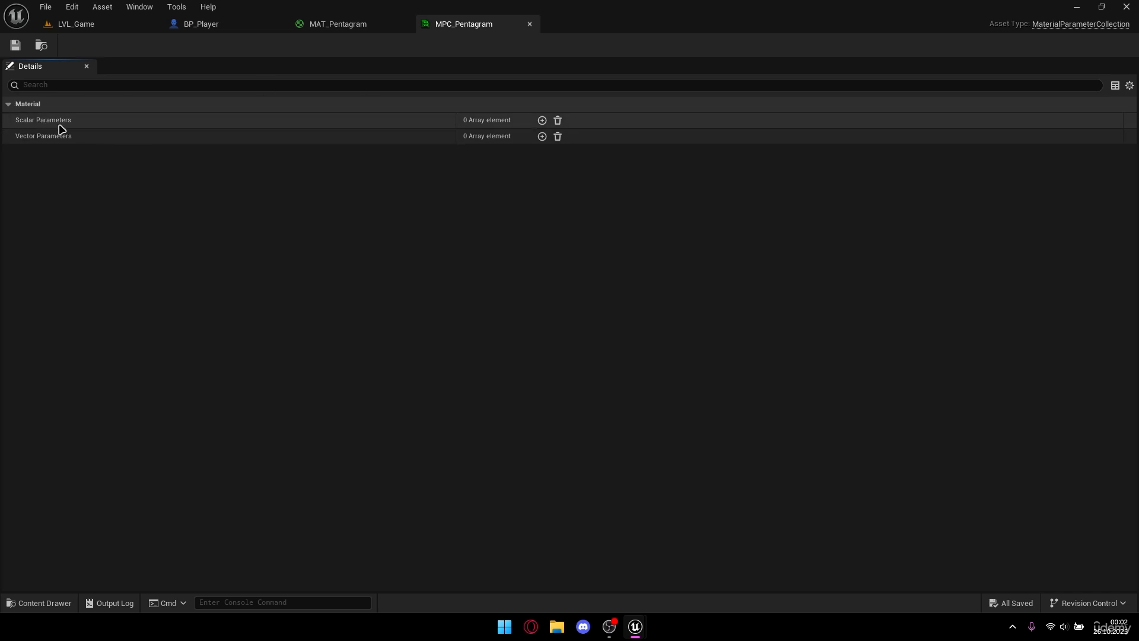
{"action": "left_click", "coordinate": [542, 120]}
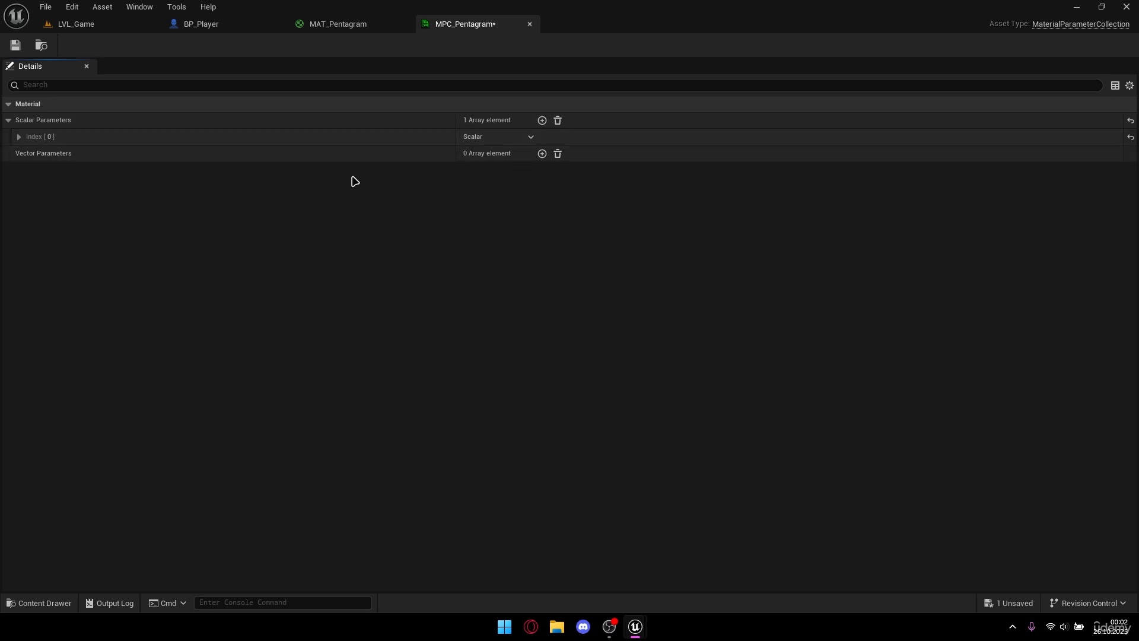
{"action": "left_click", "coordinate": [18, 137]}
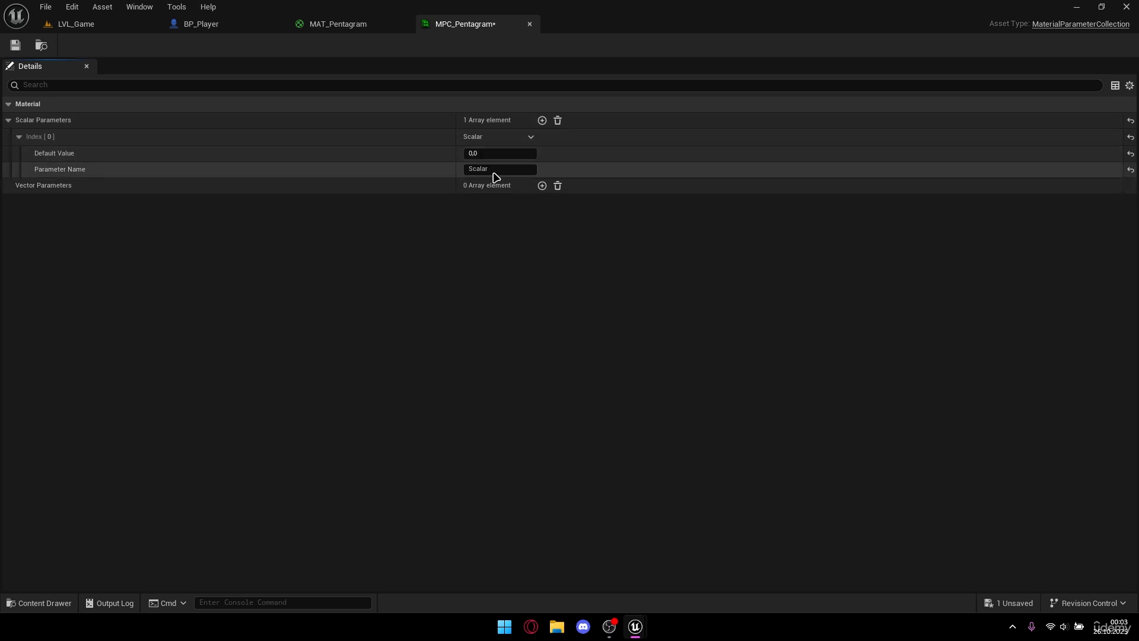
{"action": "mouse_move", "coordinate": [79, 177]}
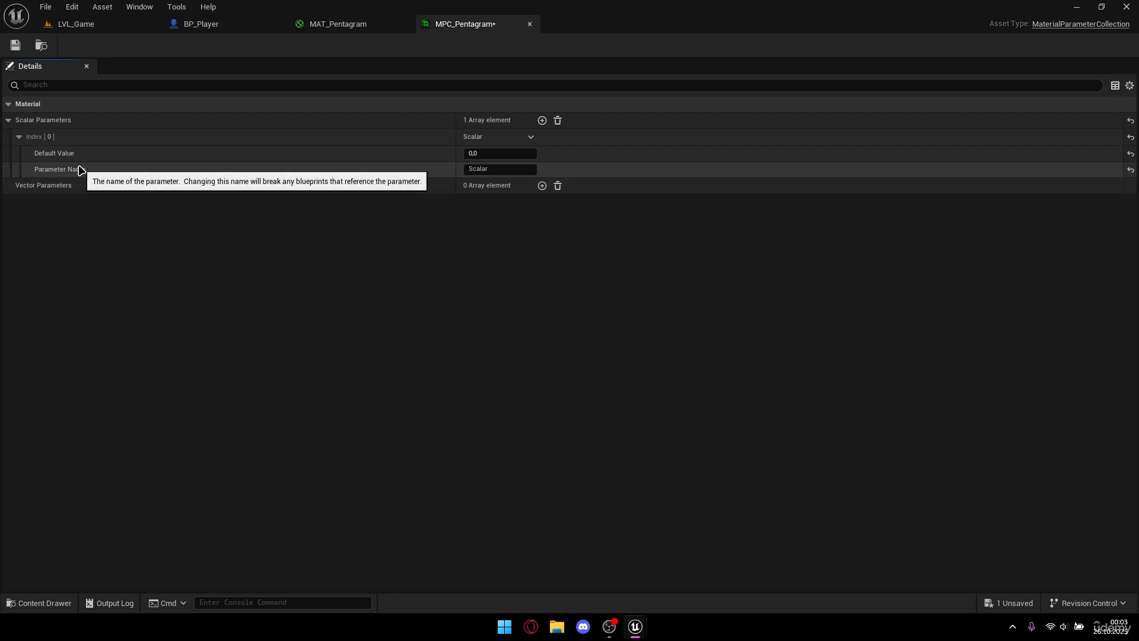
{"action": "left_click", "coordinate": [501, 168]}
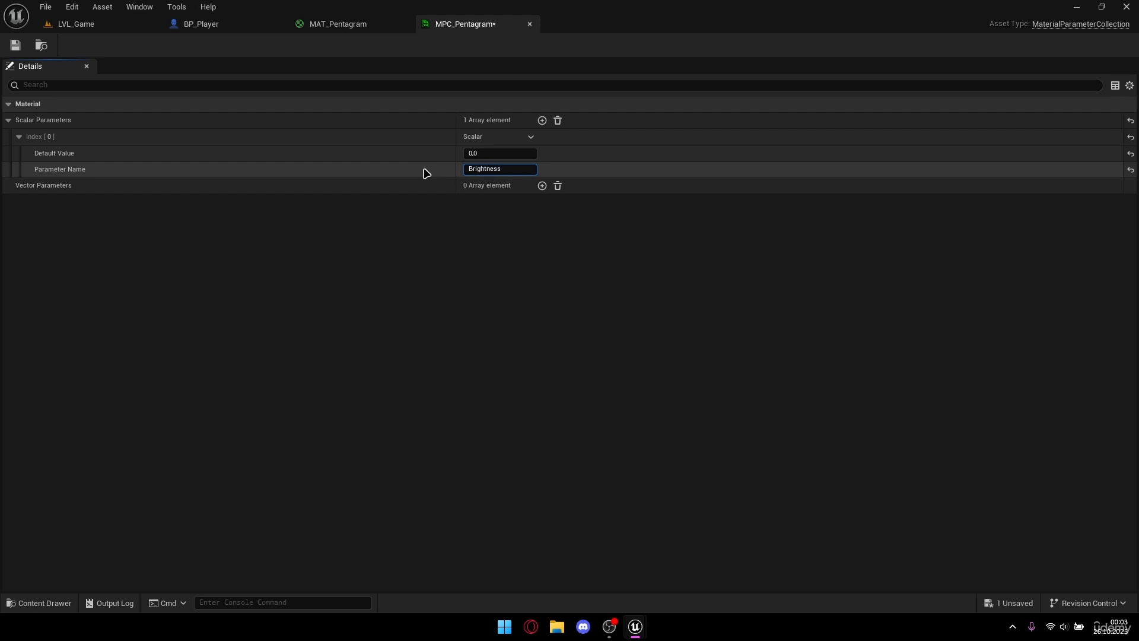
{"action": "key", "text": "Return"}
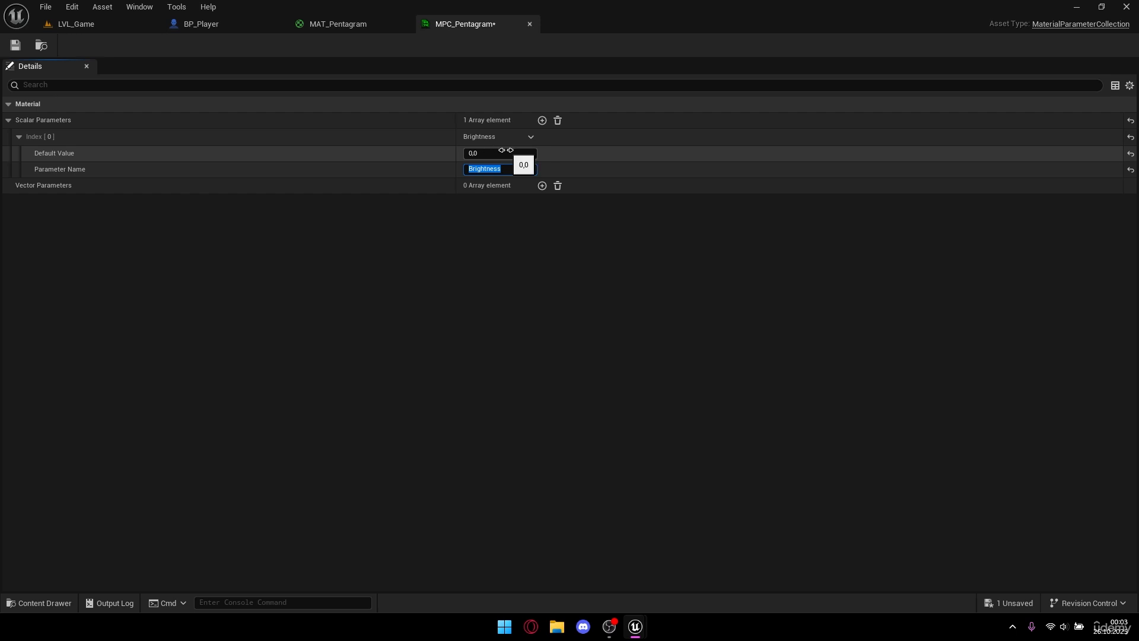
{"action": "left_click", "coordinate": [20, 44]}
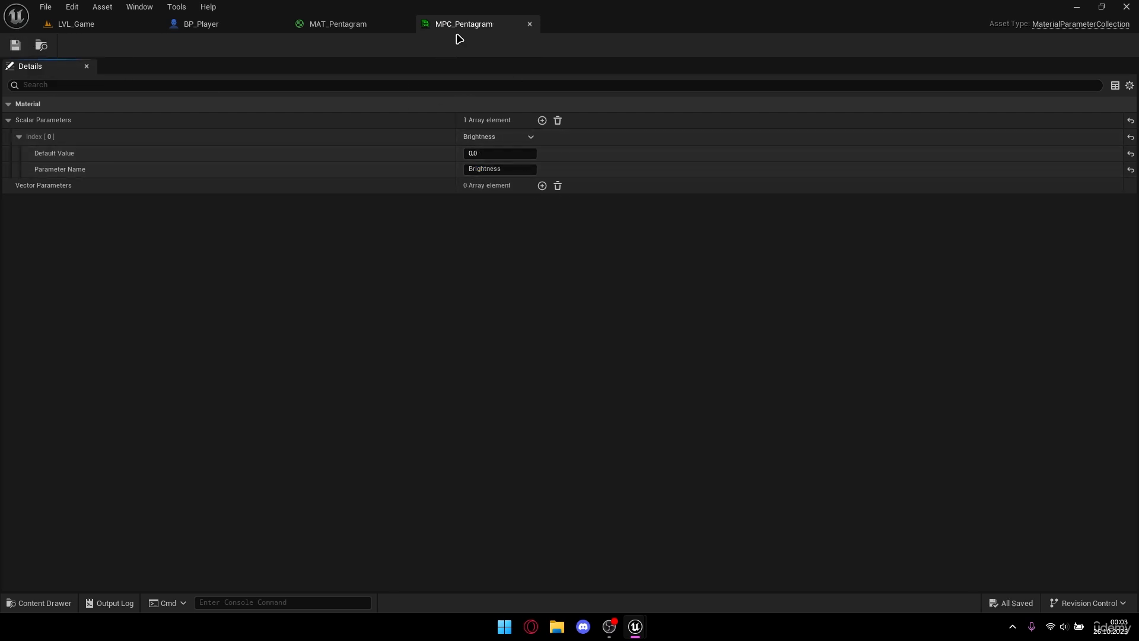
Add an MPC_Pentagram collection parameter node below the red constant in the MAT_Pentagram graph and choose Brightness as its parameter.
{"action": "left_click", "coordinate": [356, 27]}
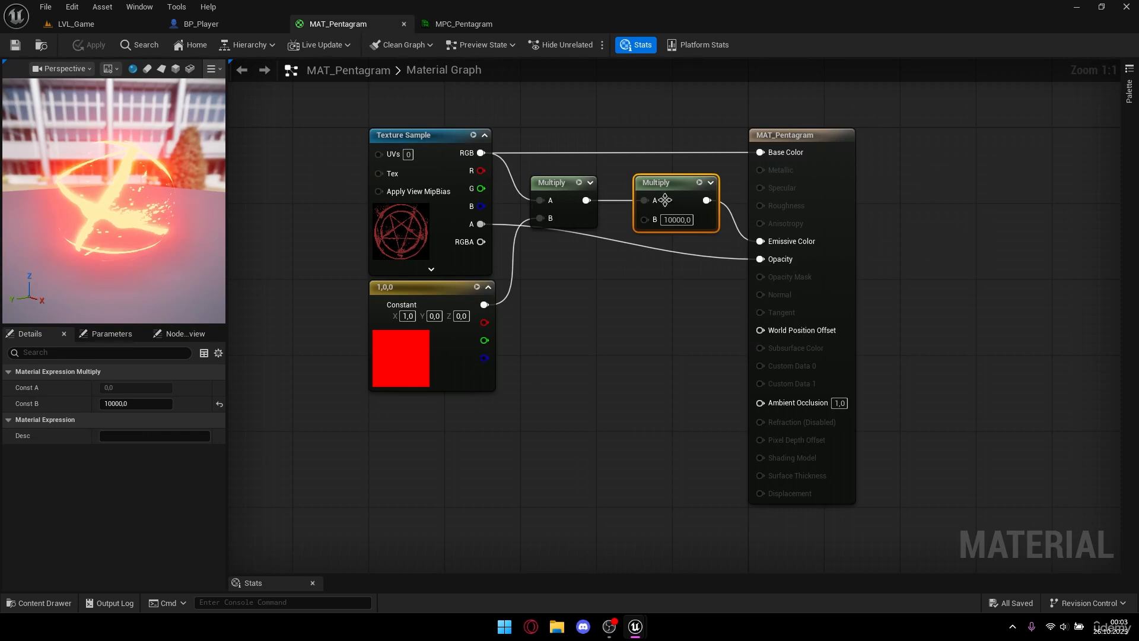
{"action": "left_click_drag", "start_coordinate": [584, 273], "coordinate": [647, 224]}
{"action": "left_click", "coordinate": [615, 375]}
{"action": "right_click_drag", "start_coordinate": [615, 377], "coordinate": [623, 345]}
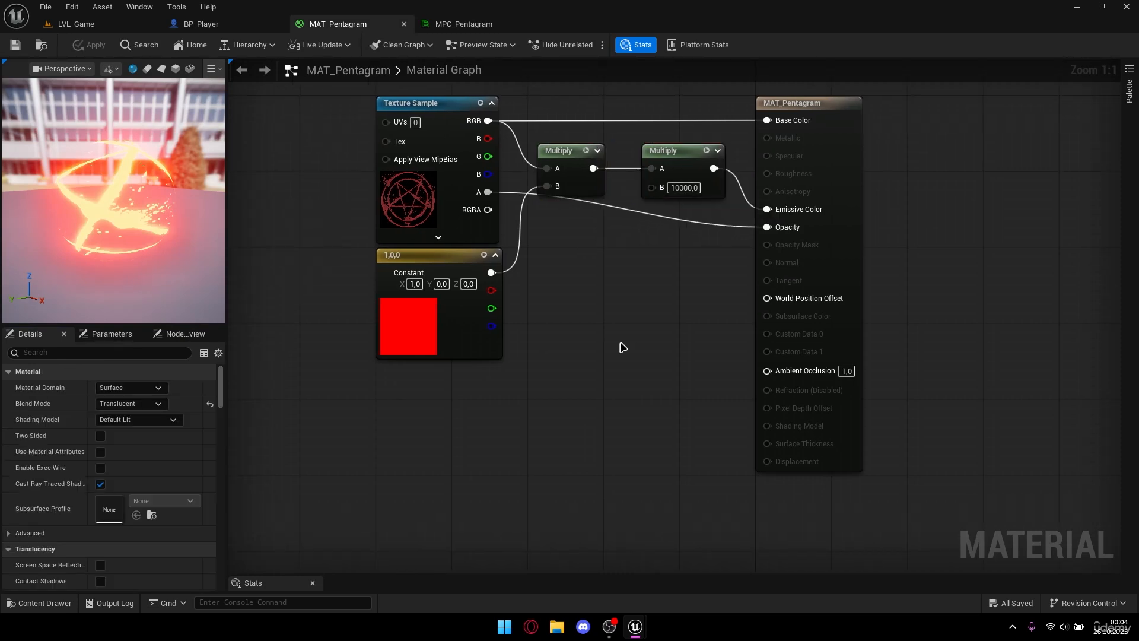
{"action": "left_click", "coordinate": [39, 603]}
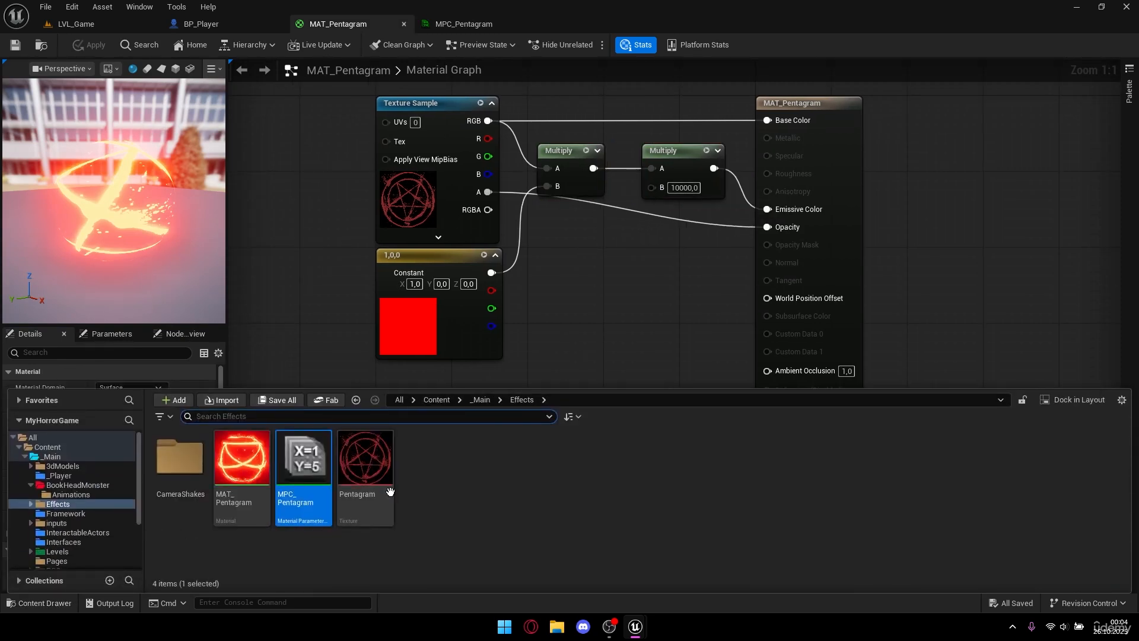
{"action": "left_click_drag", "start_coordinate": [308, 470], "coordinate": [436, 408]}
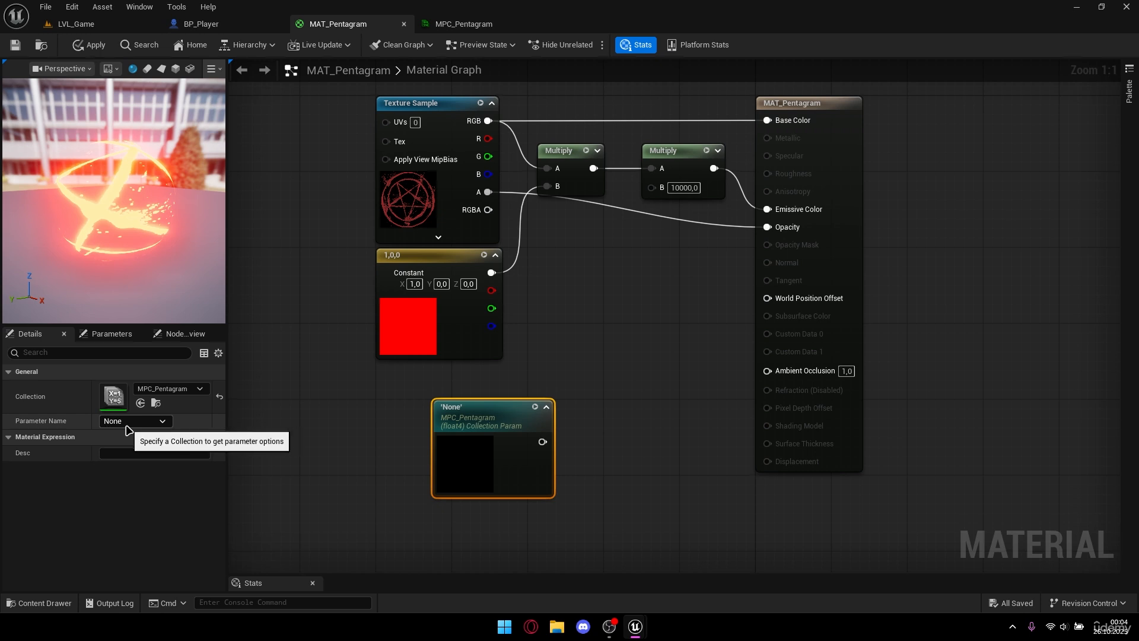
{"action": "left_click", "coordinate": [116, 421]}
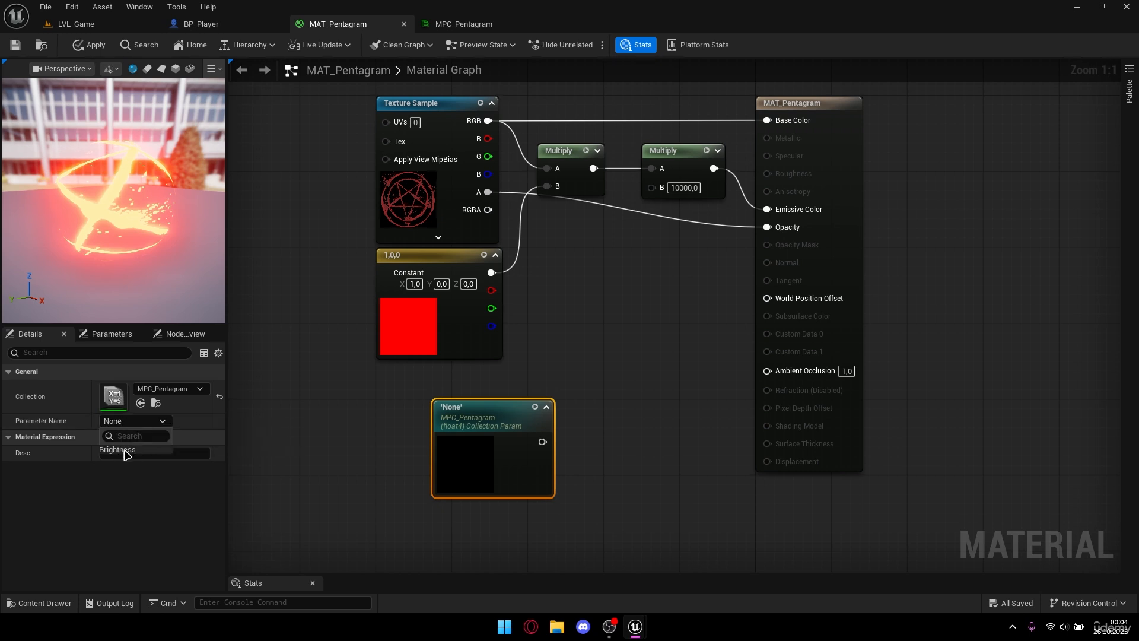
{"action": "left_click", "coordinate": [125, 451]}
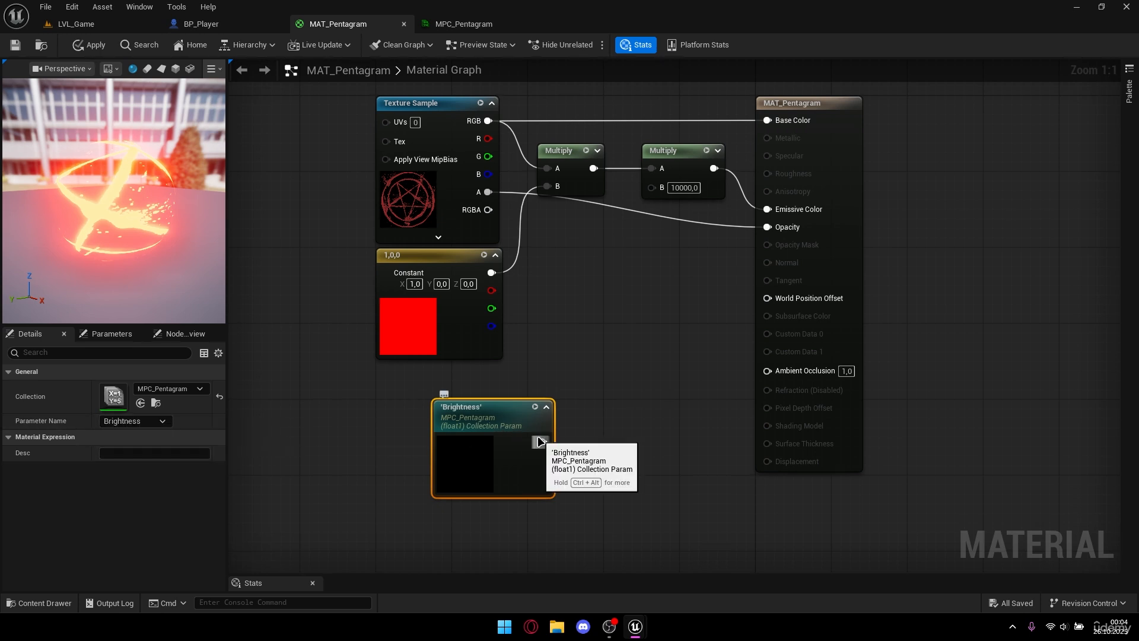
Connect the Brightness node's output to the second Multiply node's B input and save the material.
{"action": "left_click_drag", "start_coordinate": [540, 441], "coordinate": [653, 188]}
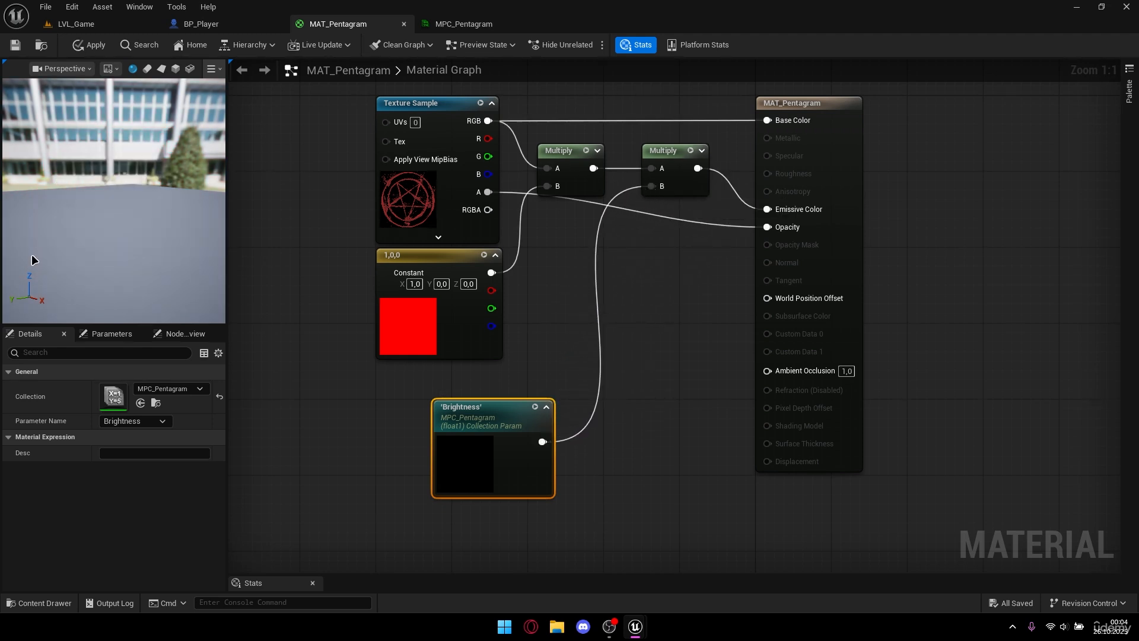
{"action": "mouse_move", "coordinate": [113, 180]}
{"action": "left_mouse_down"}
{"action": "mouse_move", "coordinate": [169, 181]}
{"action": "mouse_move", "coordinate": [122, 184]}
{"action": "left_mouse_up"}
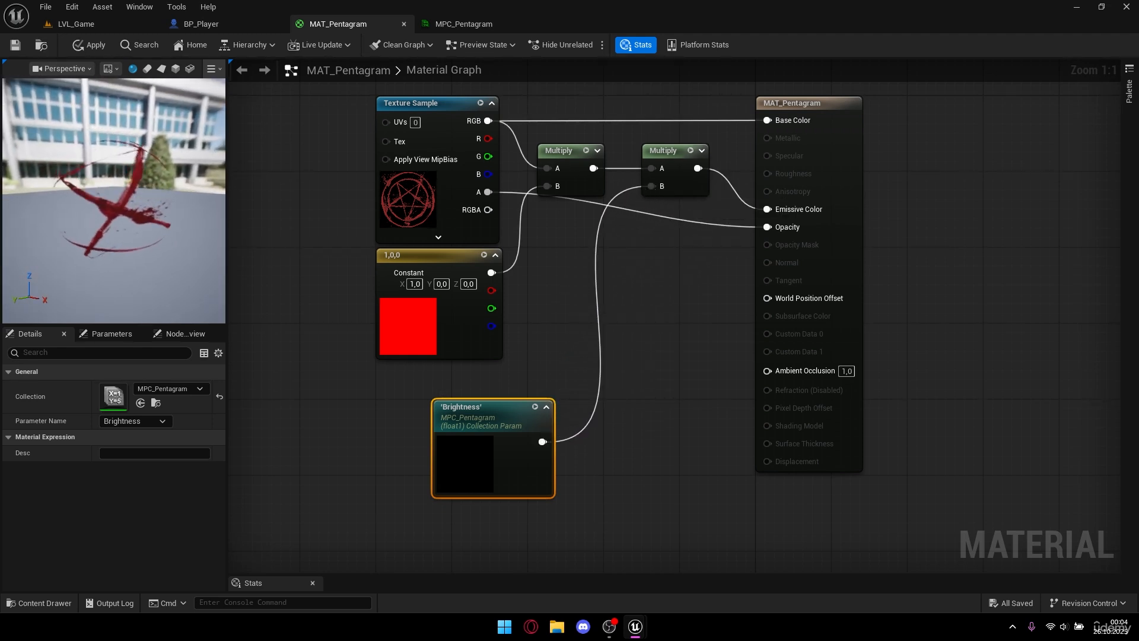
{"action": "left_click", "coordinate": [16, 46]}
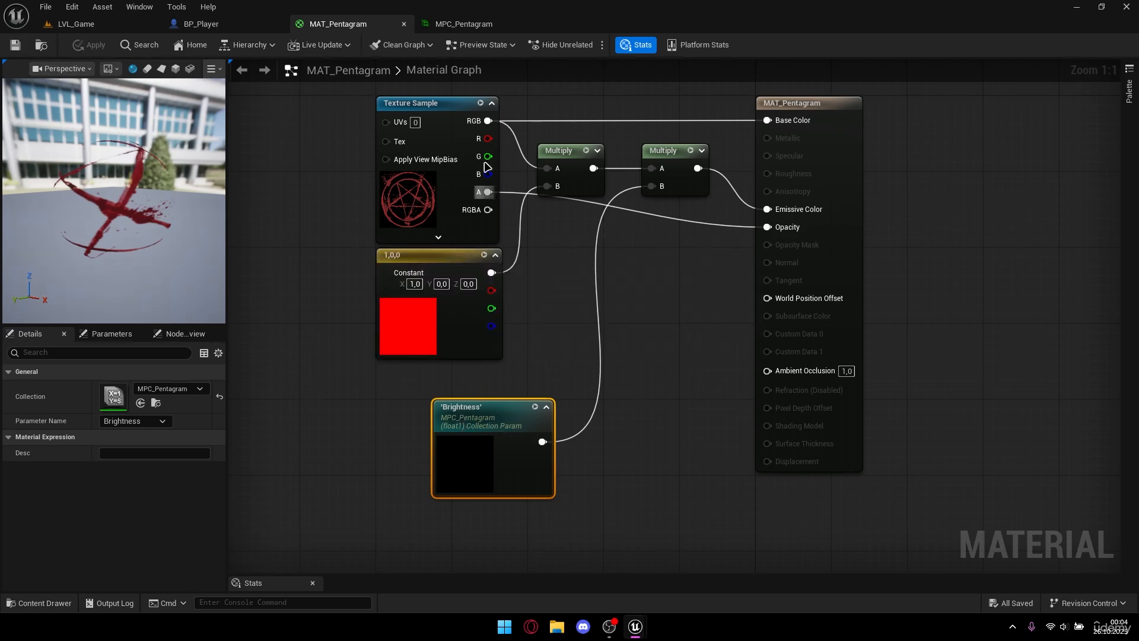
Set the MAT_Pentagram material's domain to Deferred Decal.
{"action": "left_click", "coordinate": [456, 23]}
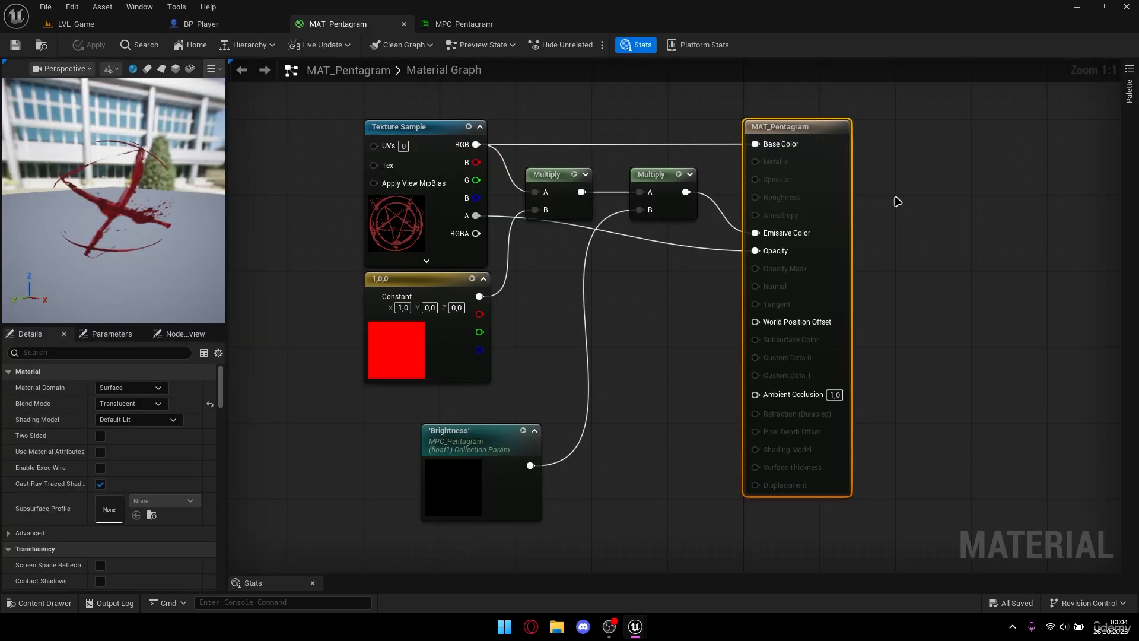
{"action": "left_click", "coordinate": [106, 390]}
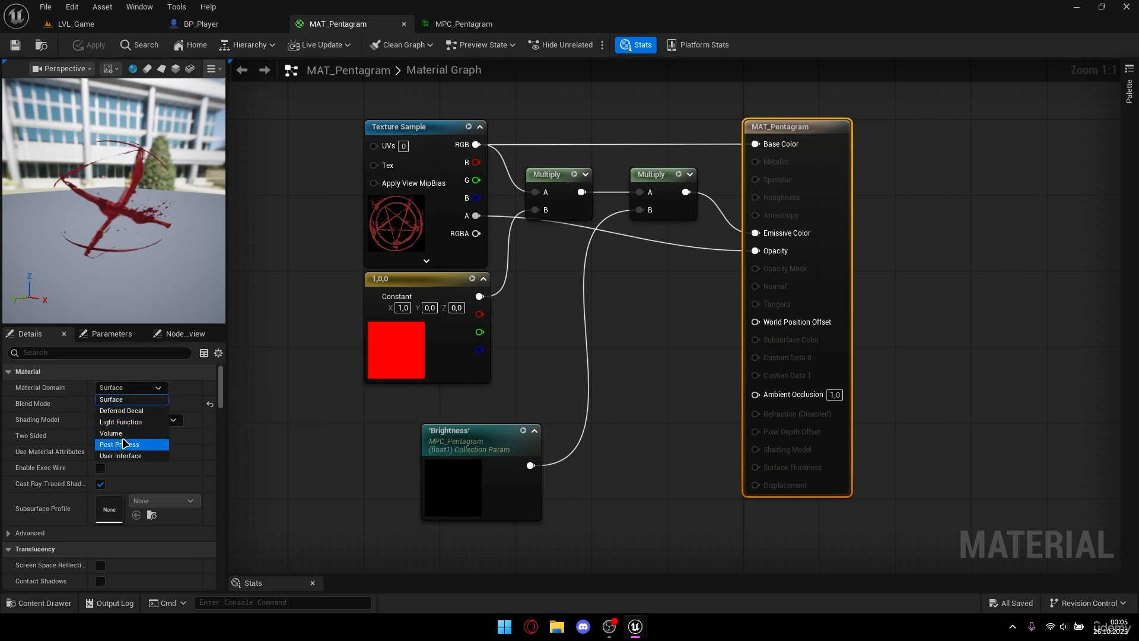
{"action": "left_click", "coordinate": [125, 411]}
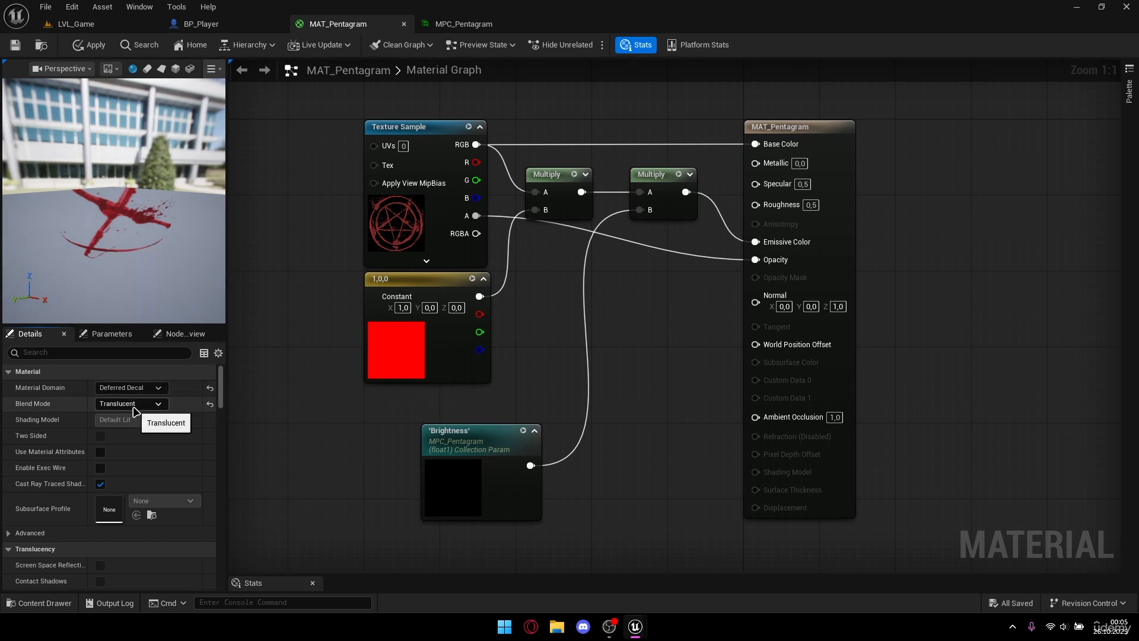
Set the material's Metallic to 1, Specular to 1 and Roughness to 0, and save the material.
{"action": "right_click_drag", "start_coordinate": [636, 326], "coordinate": [614, 337]}
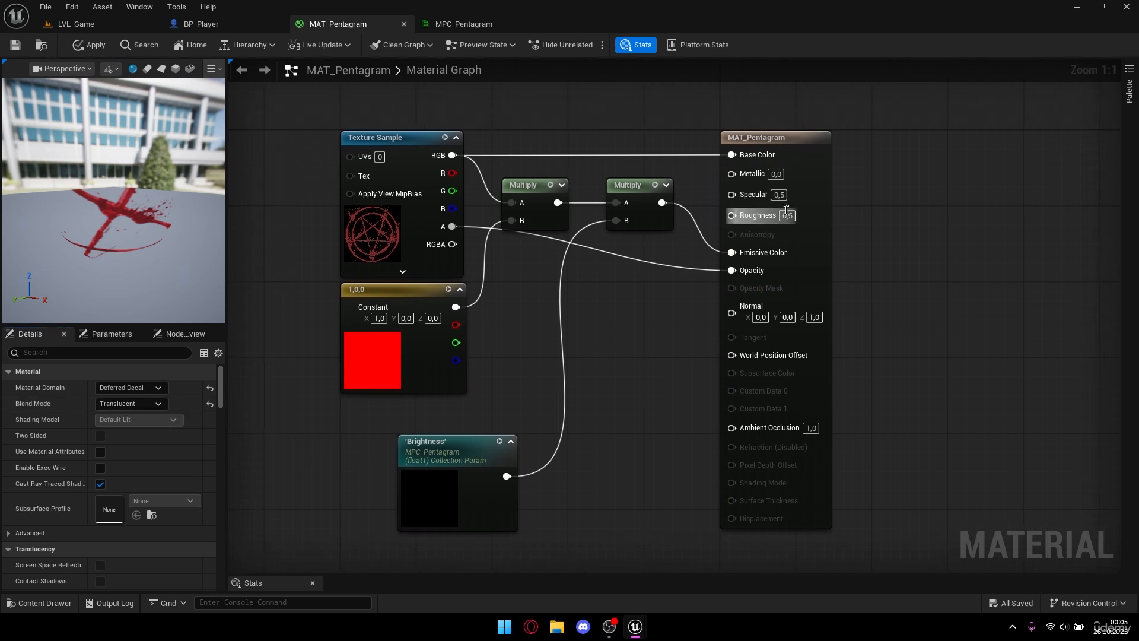
{"action": "left_click", "coordinate": [776, 174]}
{"action": "type", "text": "1"}
{"action": "key", "text": "Return"}
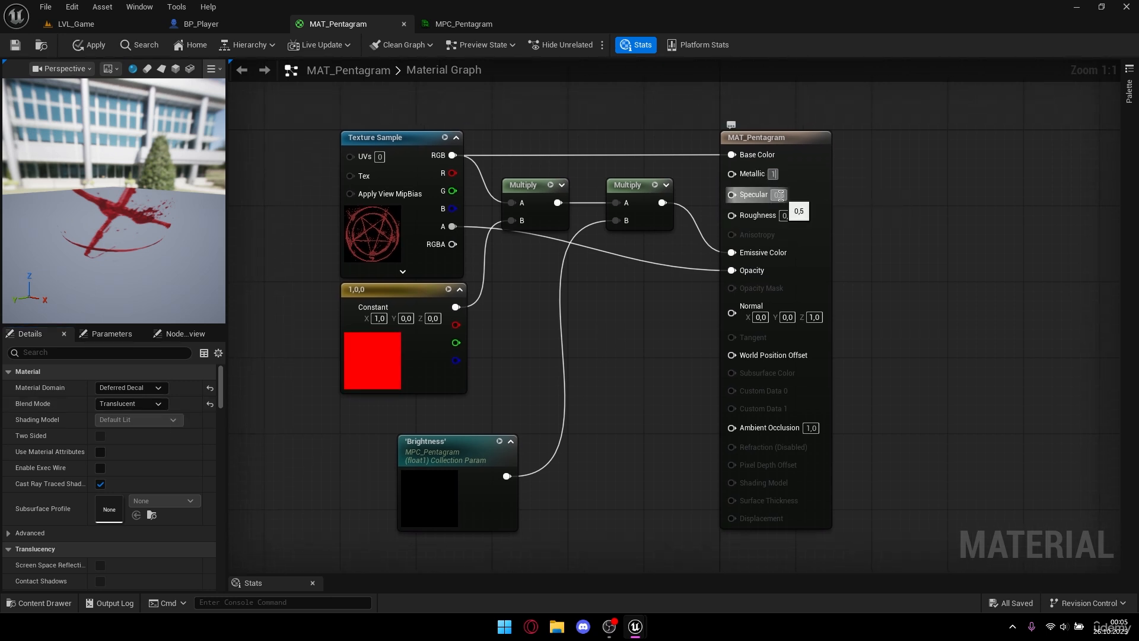
{"action": "left_click", "coordinate": [780, 196]}
{"action": "type", "text": "1"}
{"action": "left_click", "coordinate": [787, 216]}
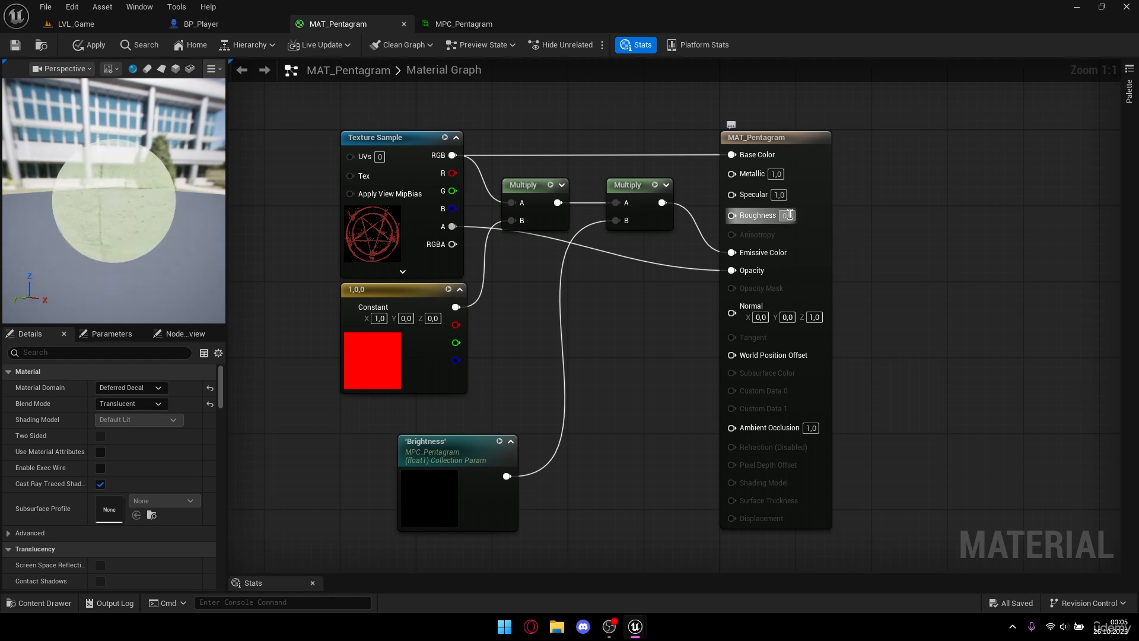
{"action": "type", "text": "0"}
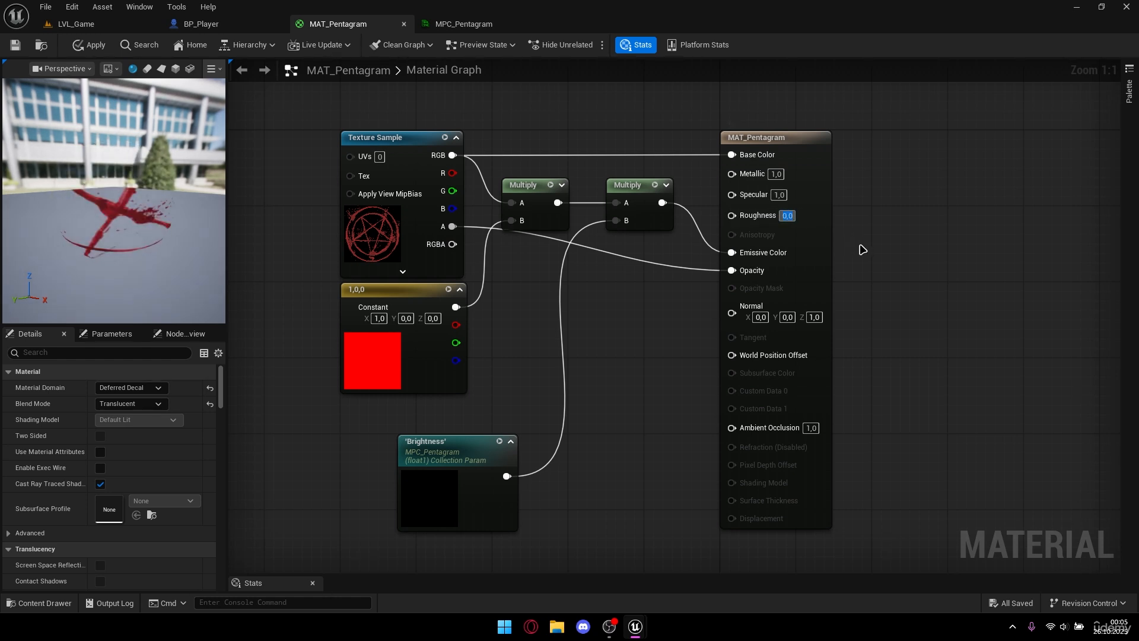
{"action": "left_click", "coordinate": [25, 48]}
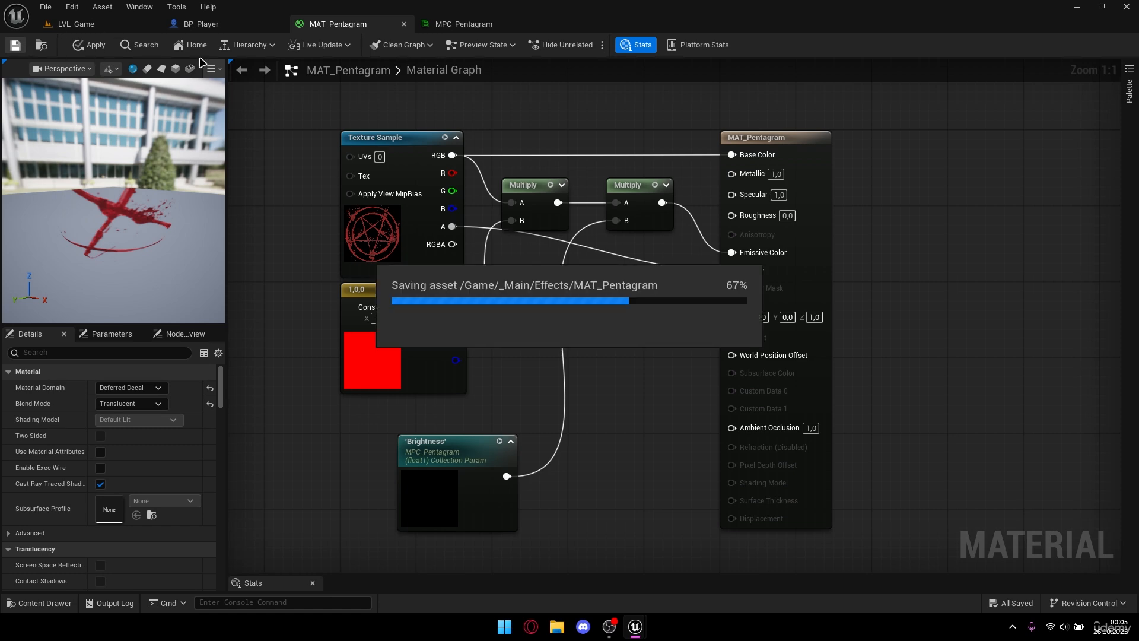
Place the MAT_Pentagram material as a decal on the cabin floor in LVL_Game.
{"action": "left_click", "coordinate": [119, 26]}
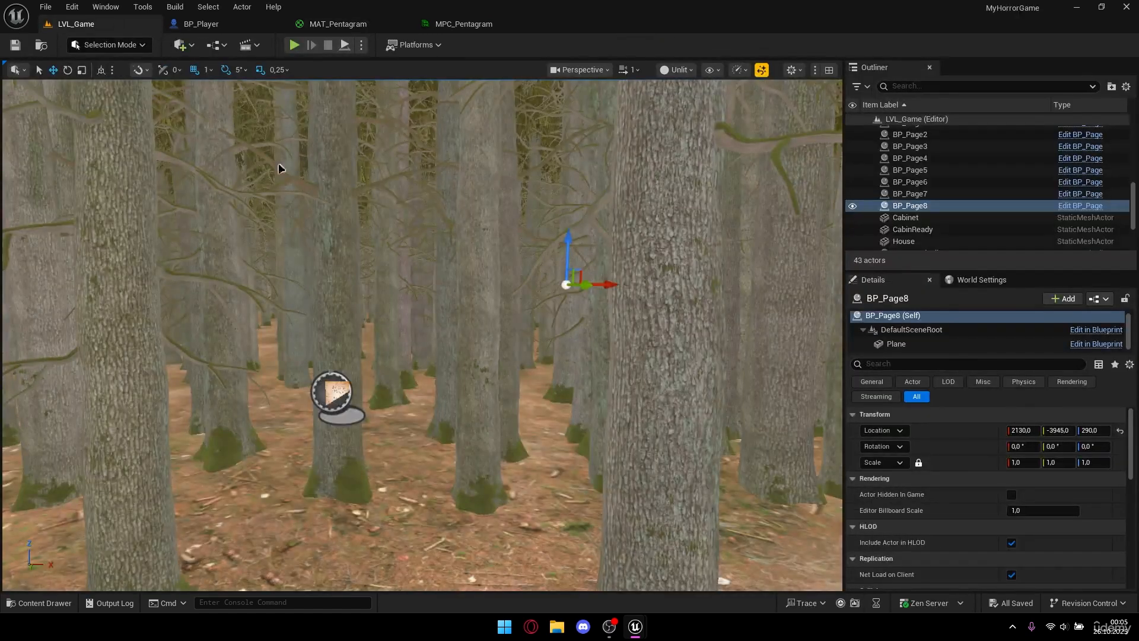
{"action": "key", "text": "f"}
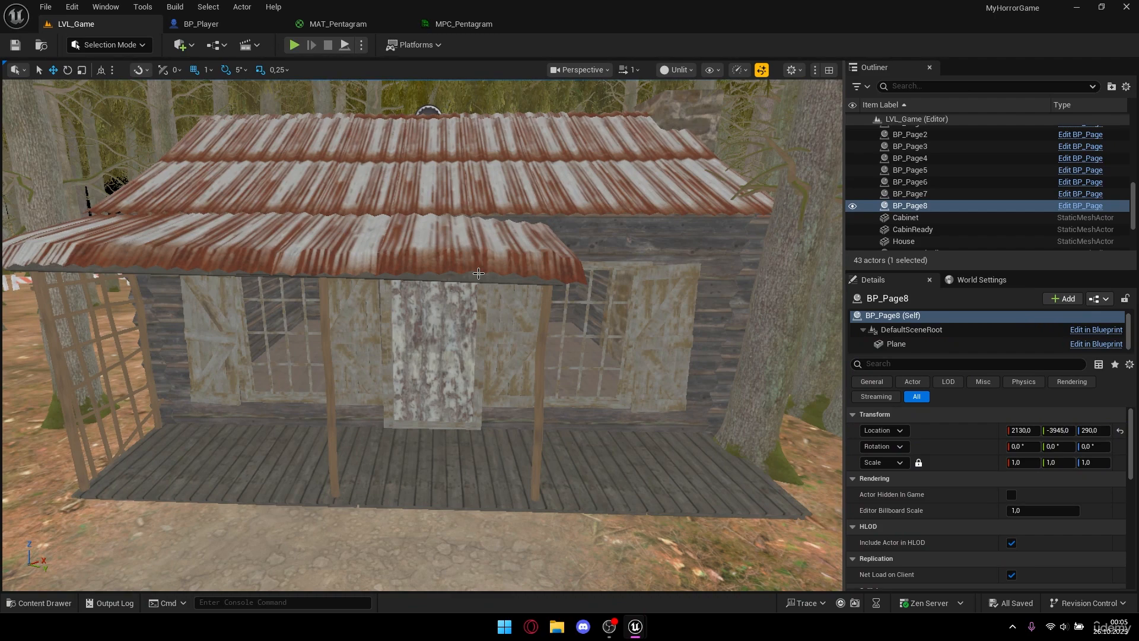
{"action": "mouse_move", "coordinate": [462, 291]}
{"action": "right_mouse_down"}
{"action": "mouse_move", "coordinate": [462, 314]}
{"action": "mouse_move", "coordinate": [462, 291]}
{"action": "right_mouse_up"}
{"action": "key", "text": "ctrl+space"}
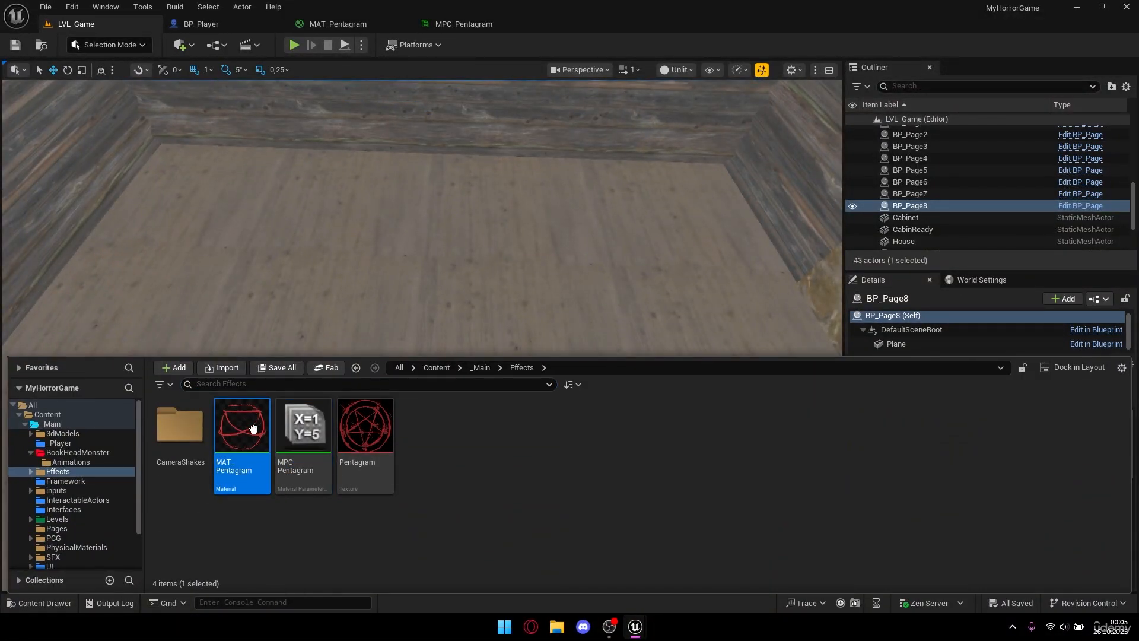
{"action": "left_click_drag", "start_coordinate": [242, 426], "coordinate": [402, 311]}
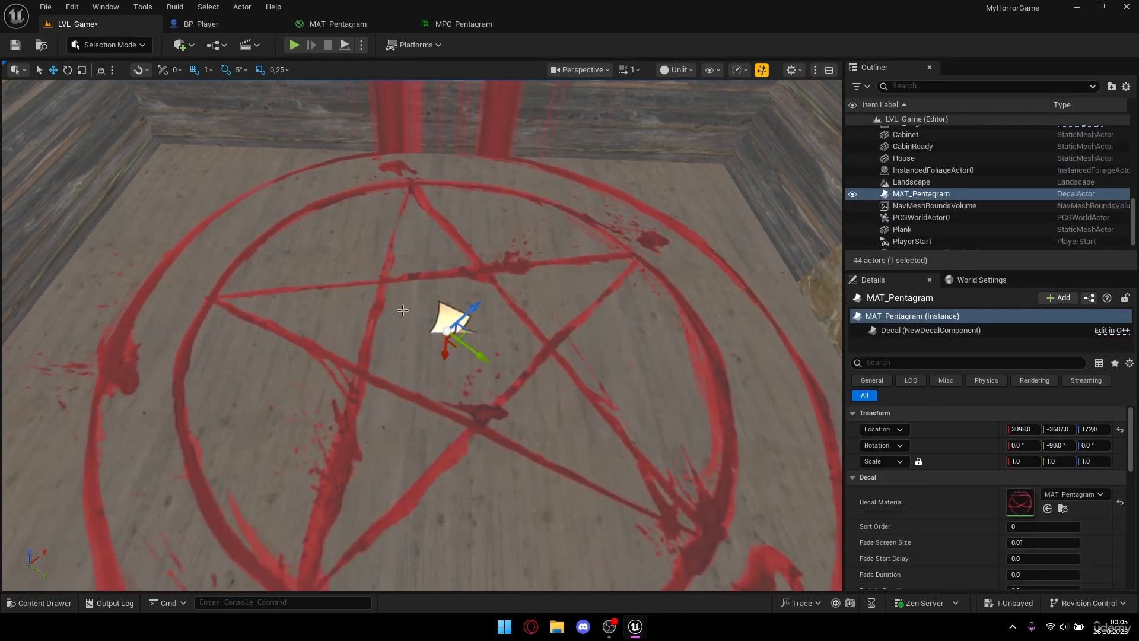
Scale the pentagram decal uniformly to 0,4 and shift it on the cabin floor to about X 3083, Y -3605.
{"action": "mouse_move", "coordinate": [451, 293]}
{"action": "right_mouse_down"}
{"action": "mouse_move", "coordinate": [456, 264]}
{"action": "mouse_move", "coordinate": [367, 305]}
{"action": "mouse_move", "coordinate": [451, 333]}
{"action": "mouse_move", "coordinate": [456, 282]}
{"action": "right_mouse_up"}
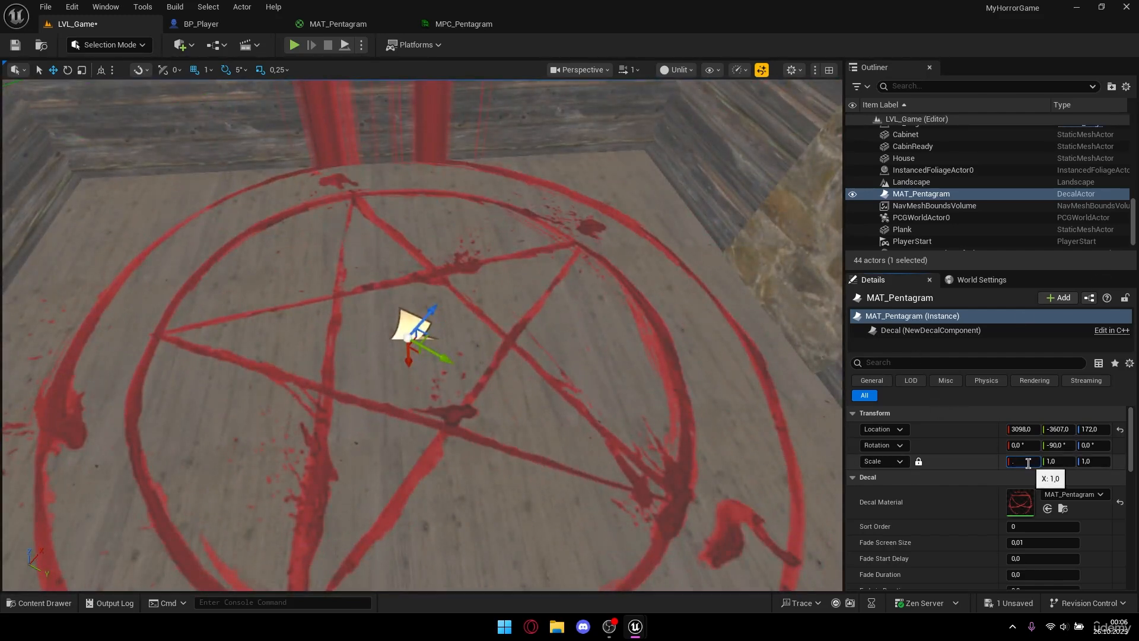
{"action": "type", "text": "0,4"}
{"action": "key", "text": "Return"}
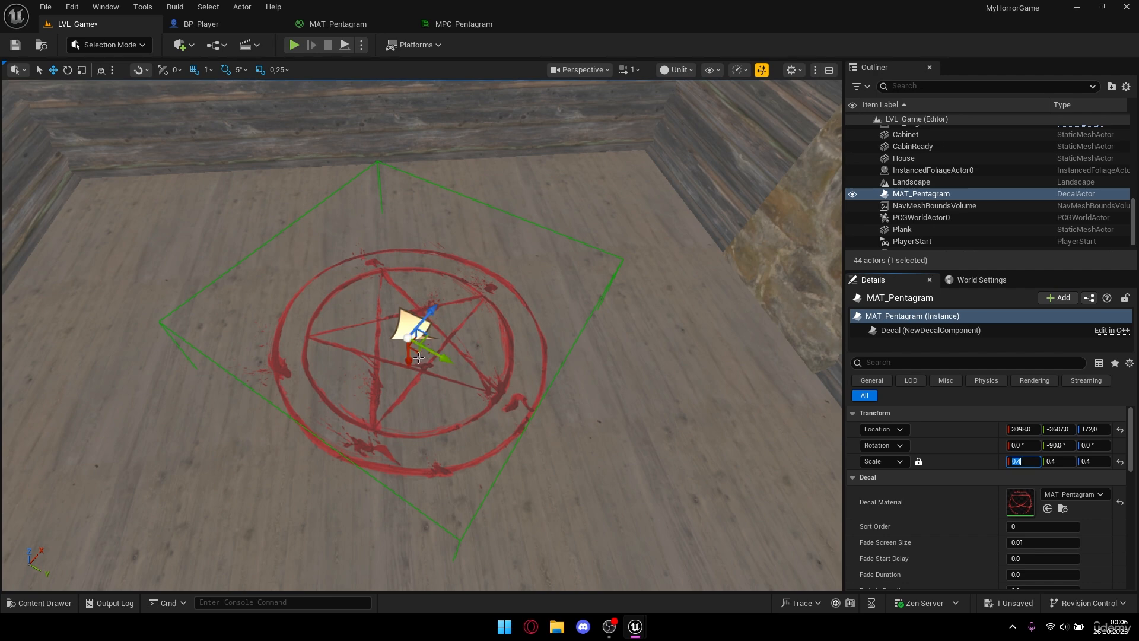
{"action": "left_click_drag", "start_coordinate": [432, 331], "coordinate": [418, 357]}
Try moving the pentagram decal across the floor against the cabin wall, to about X 3221, Y -3805.
{"action": "right_click_drag", "start_coordinate": [417, 357], "coordinate": [261, 327]}
{"action": "key", "text": "d"}
{"action": "right_click_drag", "start_coordinate": [387, 300], "coordinate": [381, 313]}
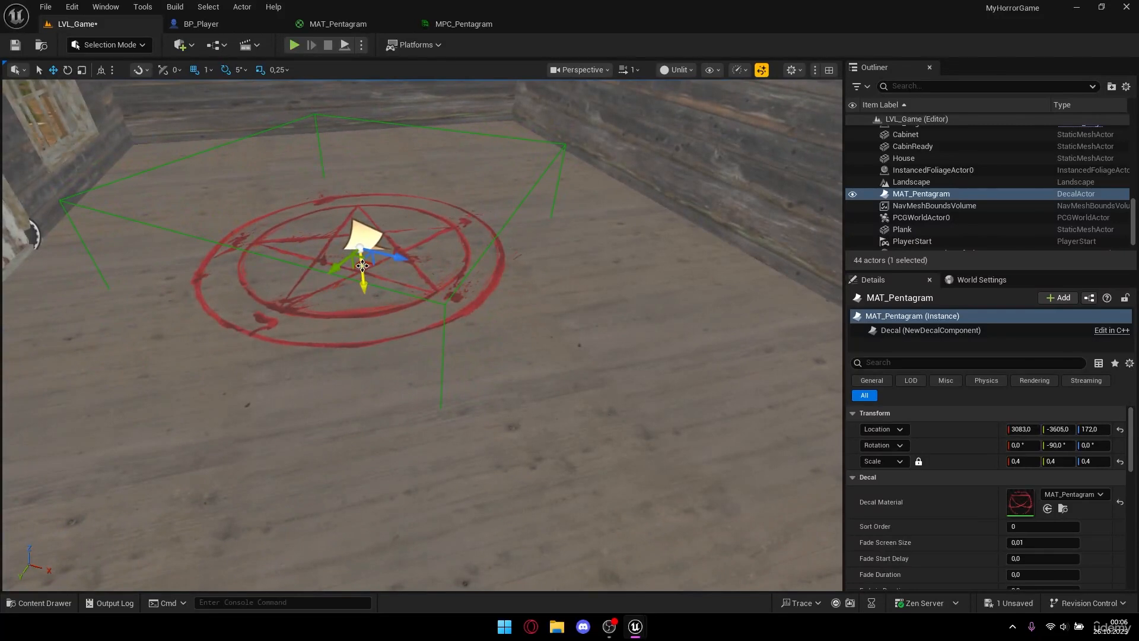
{"action": "left_click_drag", "start_coordinate": [358, 259], "coordinate": [615, 195]}
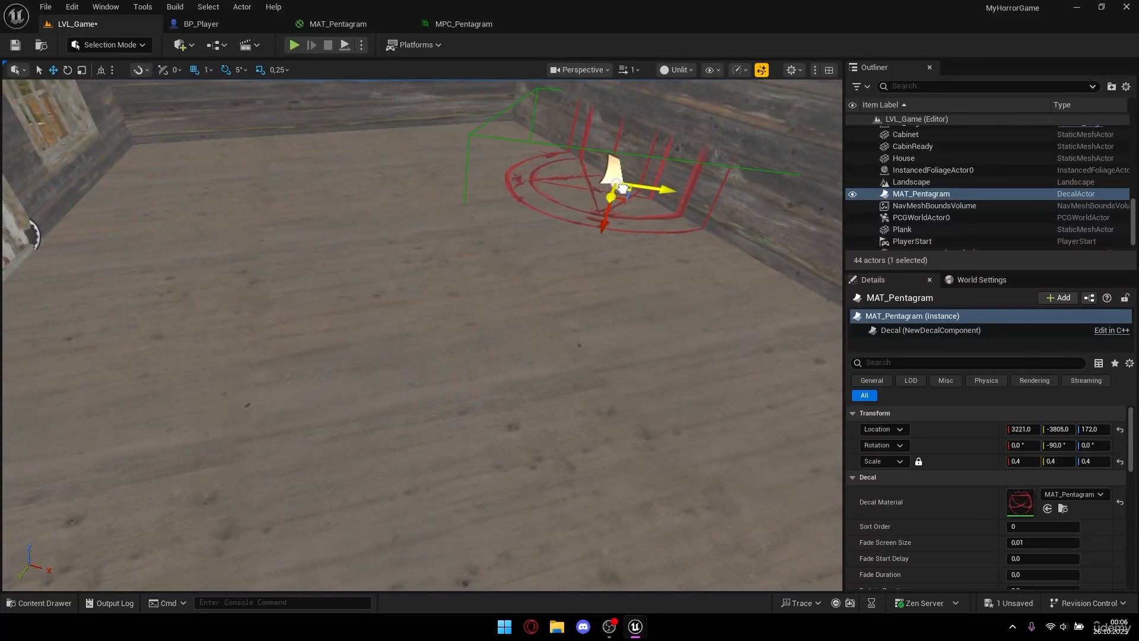
Try rotating the pentagram decal in world space to about 90°, 0°, -40° so it stands upright along the wall.
{"action": "right_click_drag", "start_coordinate": [614, 195], "coordinate": [564, 225]}
{"action": "key", "text": "e"}
{"action": "left_click_drag", "start_coordinate": [447, 223], "coordinate": [409, 207]}
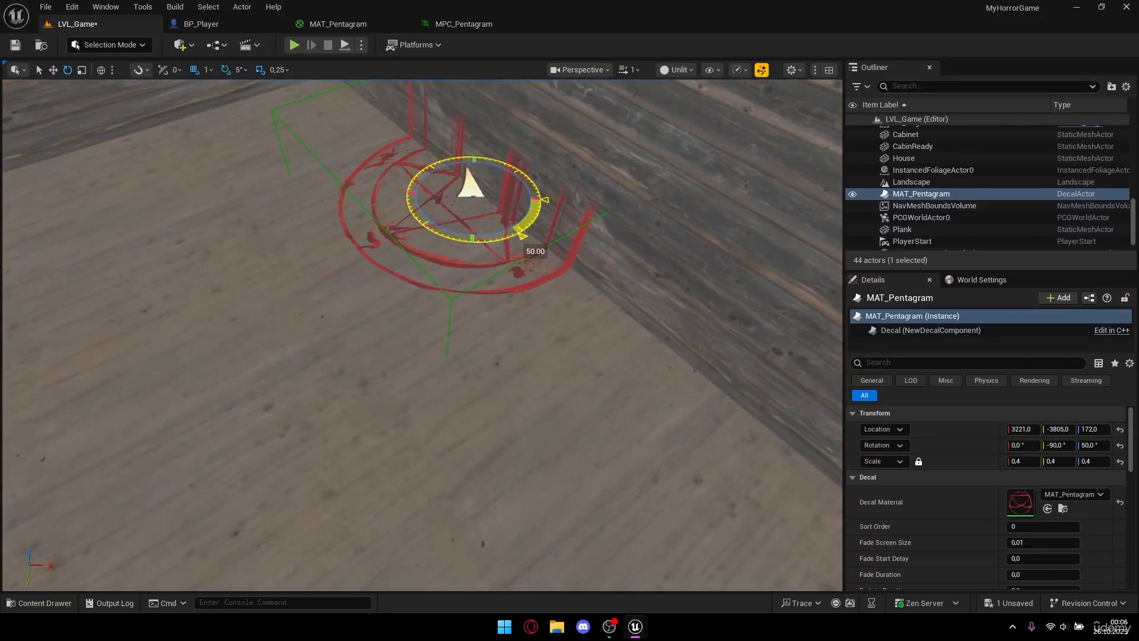
{"action": "left_click", "coordinate": [101, 70]}
{"action": "left_click_drag", "start_coordinate": [428, 177], "coordinate": [418, 238]}
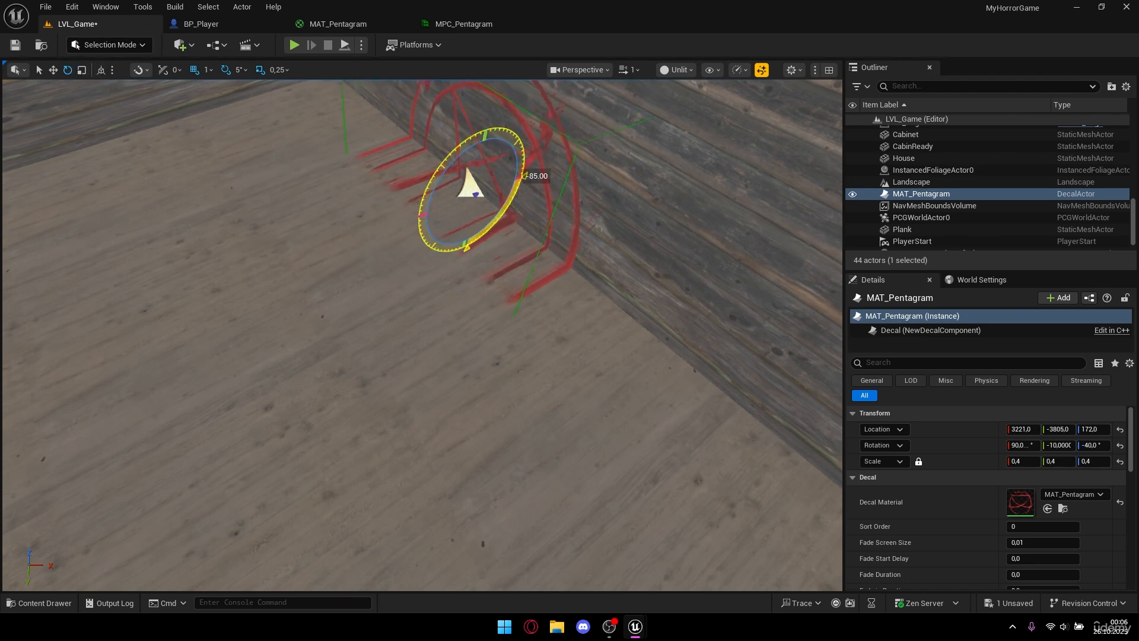
{"action": "mouse_move", "coordinate": [523, 176]}
{"action": "left_mouse_down"}
{"action": "mouse_move", "coordinate": [522, 149]}
{"action": "mouse_move", "coordinate": [525, 164]}
{"action": "left_mouse_up"}
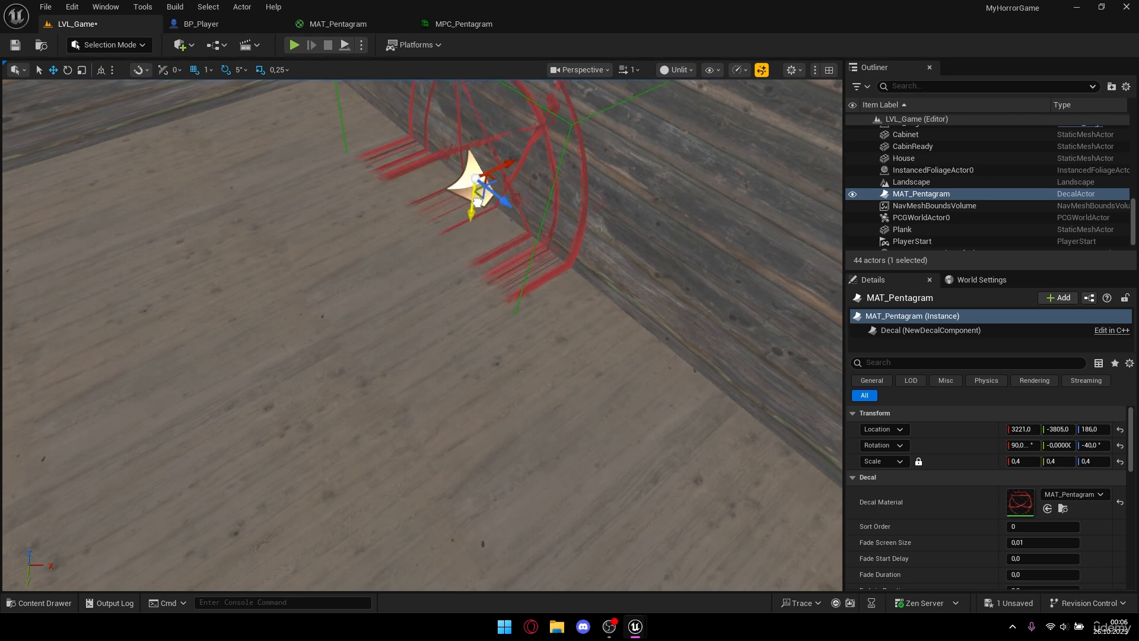
Try raising the upright pentagram decal along the wall to a height of about Z 280.
{"action": "left_click_drag", "start_coordinate": [478, 202], "coordinate": [486, 139]}
{"action": "right_click_drag", "start_coordinate": [507, 242], "coordinate": [508, 185]}
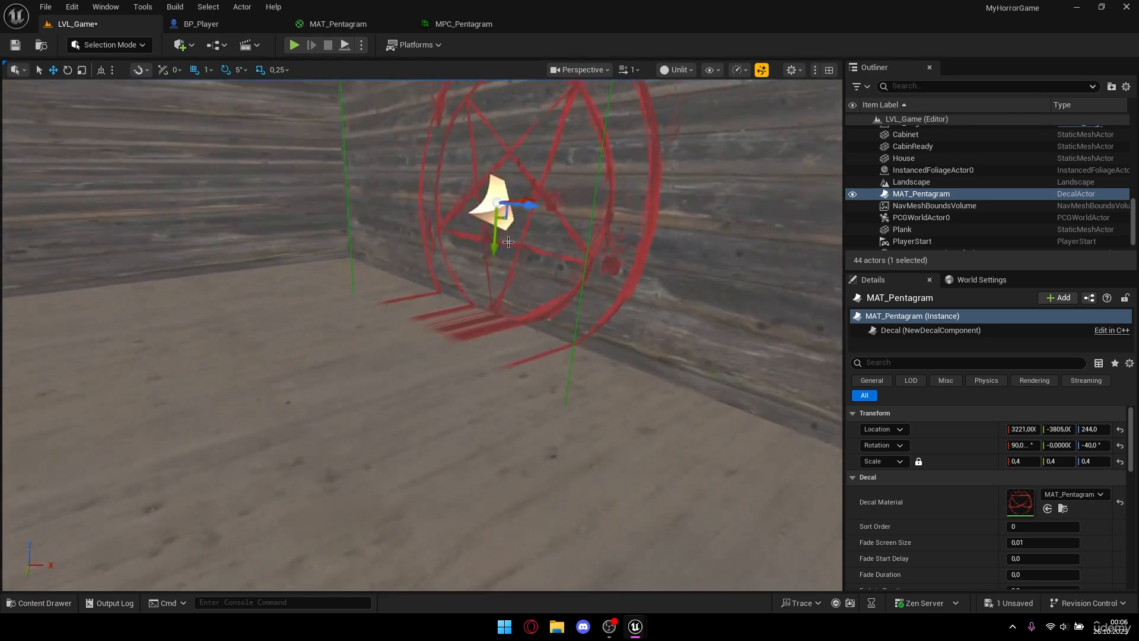
{"action": "left_click_drag", "start_coordinate": [495, 242], "coordinate": [497, 183]}
{"action": "right_click_drag", "start_coordinate": [497, 183], "coordinate": [567, 113]}
{"action": "key", "text": "s"}
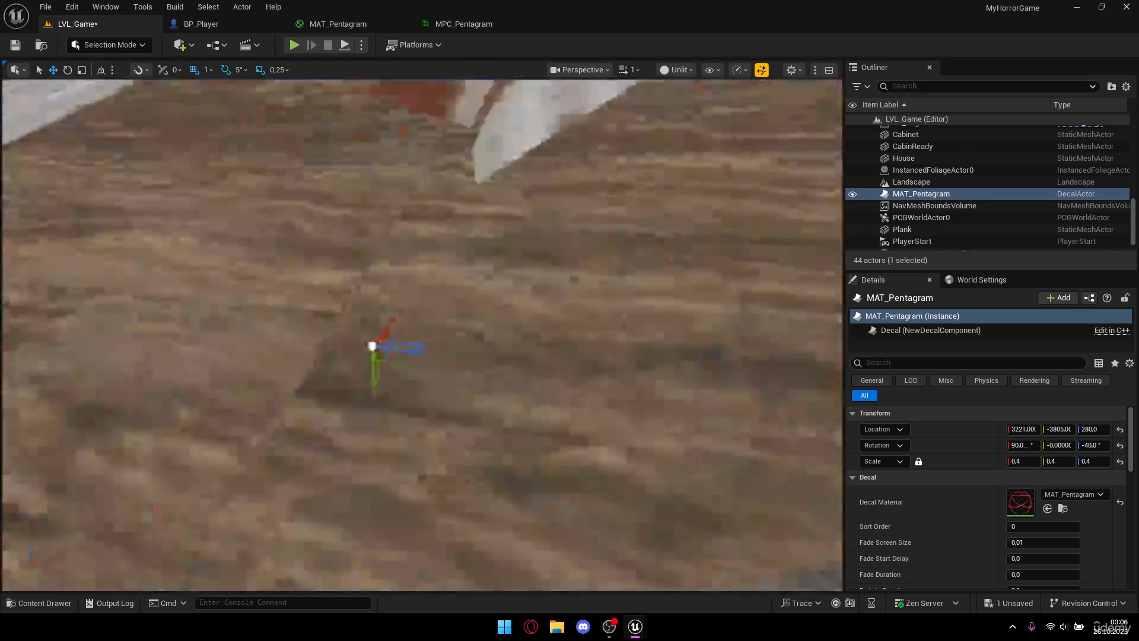
{"action": "right_click_drag", "start_coordinate": [535, 233], "coordinate": [496, 267]}
Undo the wall moves and rotations of the pentagram decal back to its scaled placement on the floor.
{"action": "key", "text": "ctrl+z"}
{"action": "key", "text": "ctrl+z"}
{"action": "key", "text": "ctrl+z"}
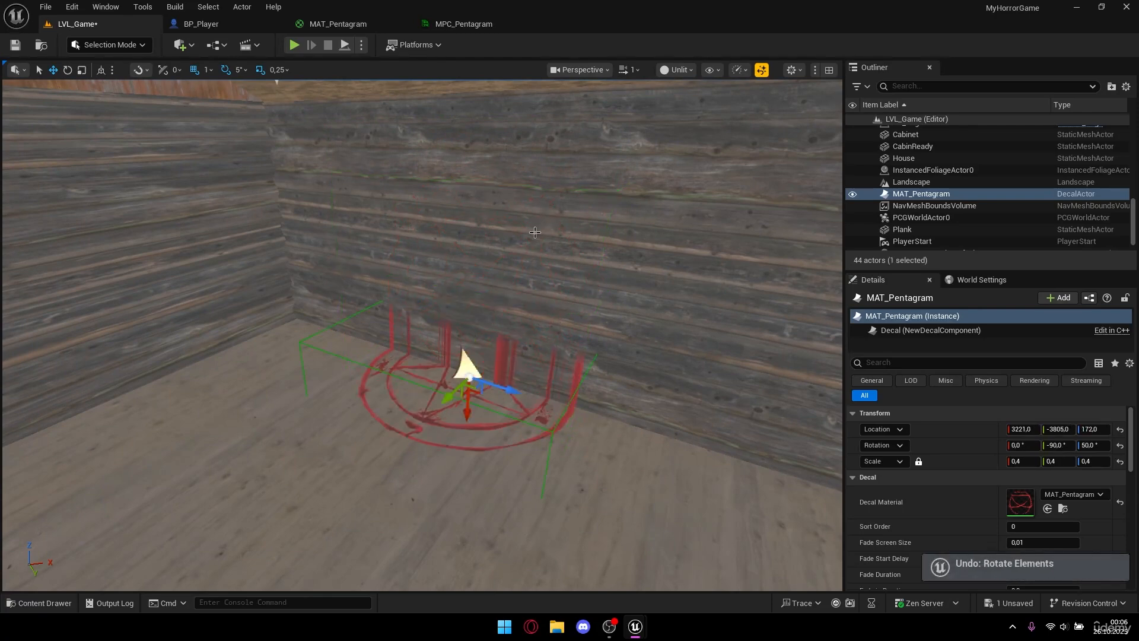
{"action": "key", "text": "ctrl+z"}
{"action": "key", "text": "ctrl+z"}
Reposition the pentagram decal on the cabin floor to about X 3090, Y -3611 and save the level.
{"action": "key", "text": "f"}
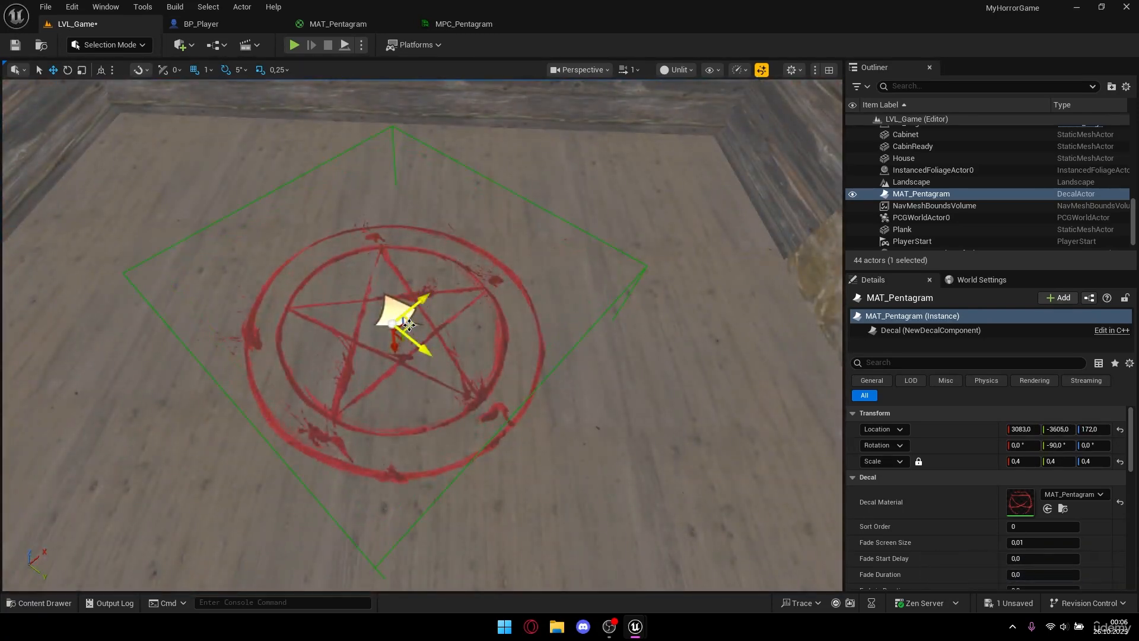
{"action": "left_click_drag", "start_coordinate": [408, 325], "coordinate": [410, 313]}
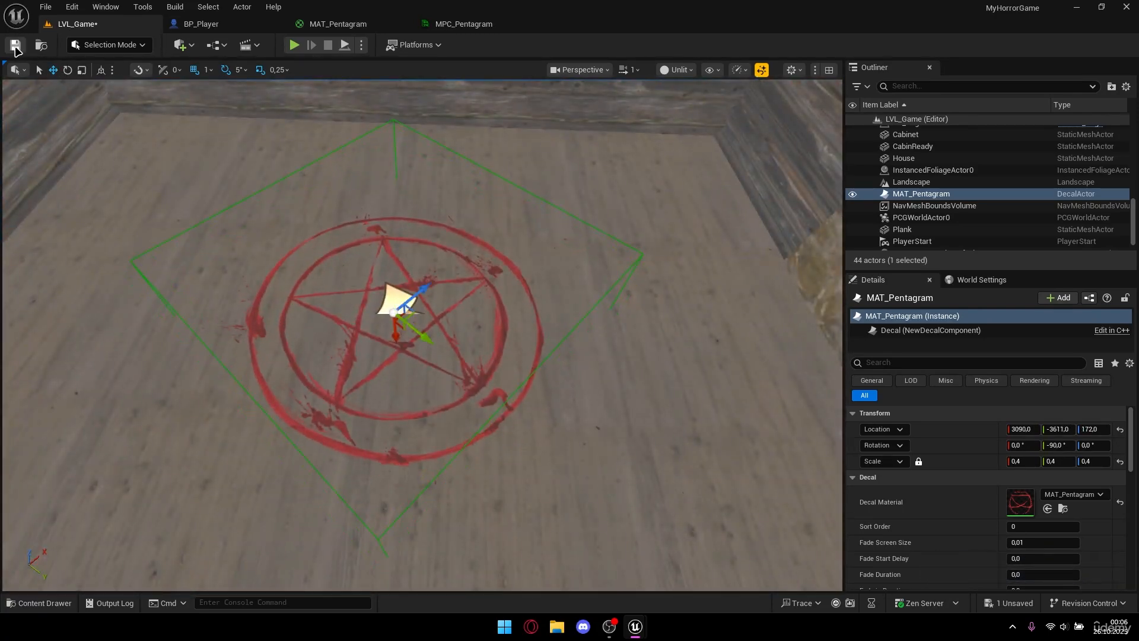
{"action": "left_click", "coordinate": [16, 46]}
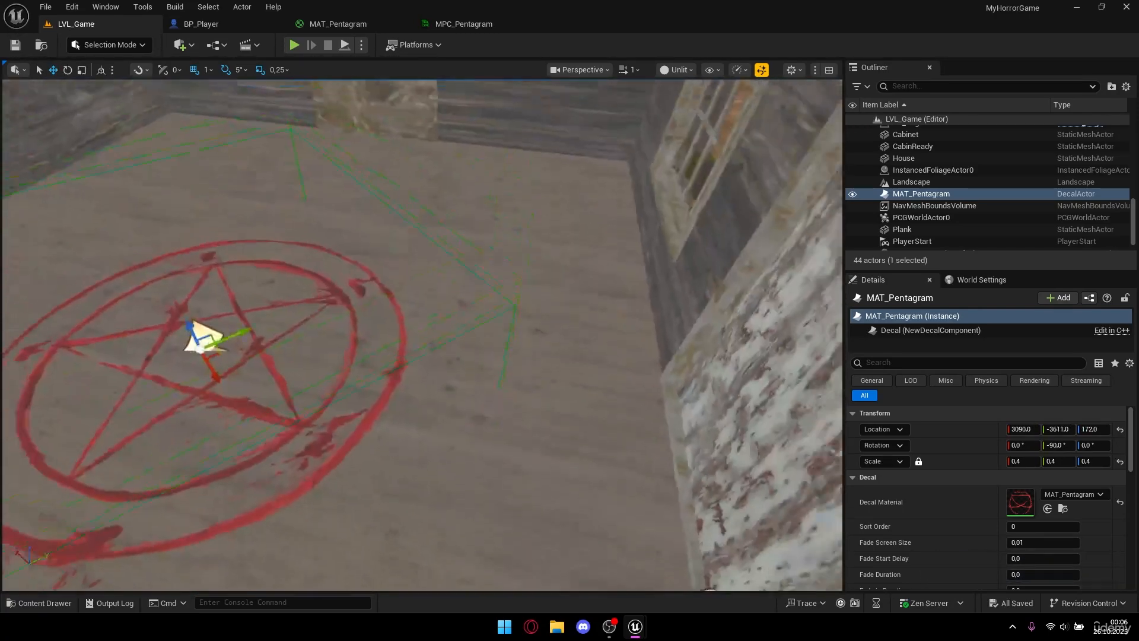